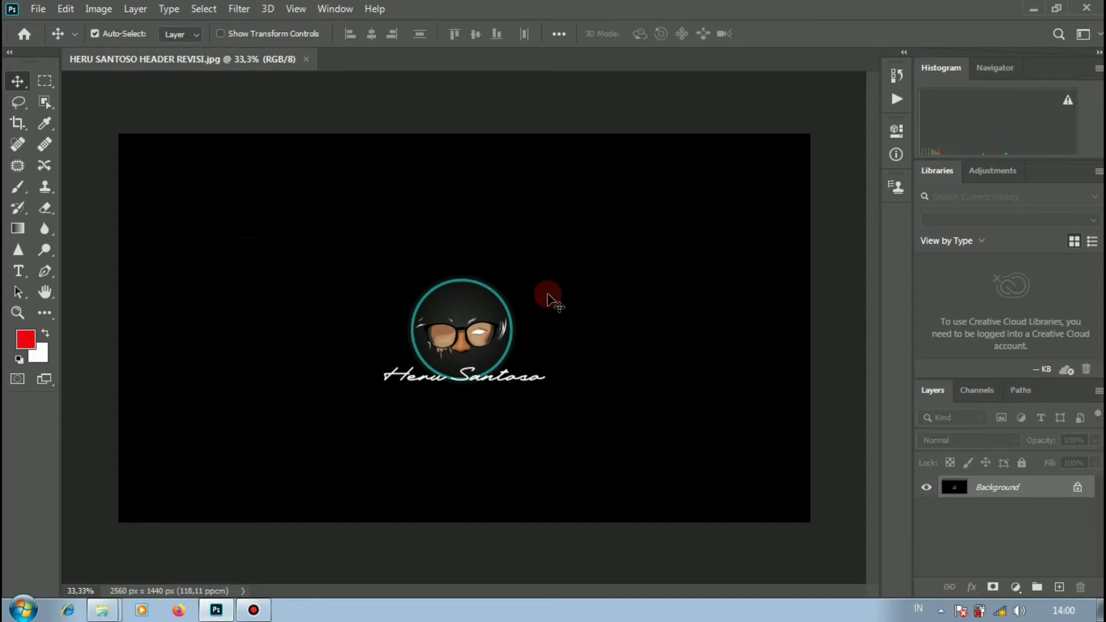
# - Open the photo IMG_0103 from the CONTOH folder
pyautogui.click(37, 10)
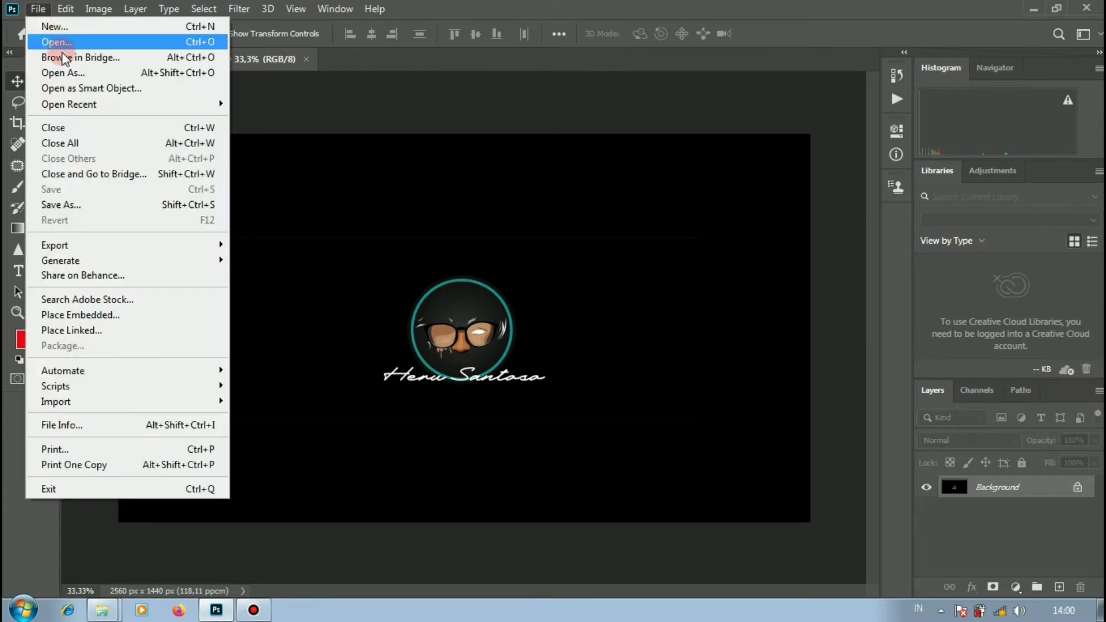
pyautogui.click(50, 41)
pyautogui.scroll(-3, 254, 219)
pyautogui.click(253, 231)
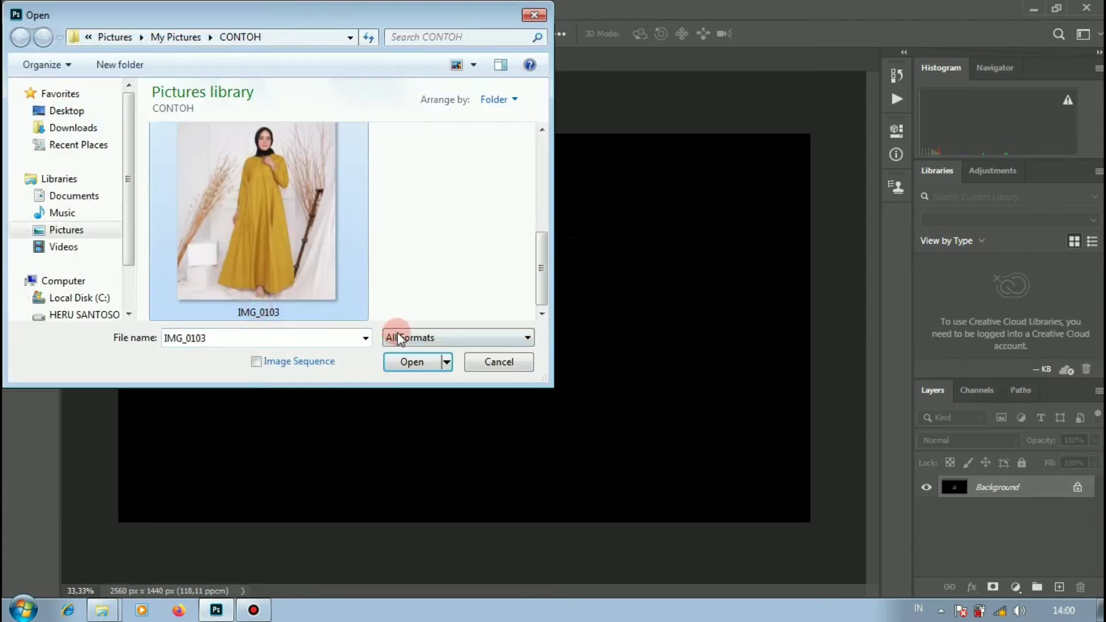
pyautogui.click(412, 362)
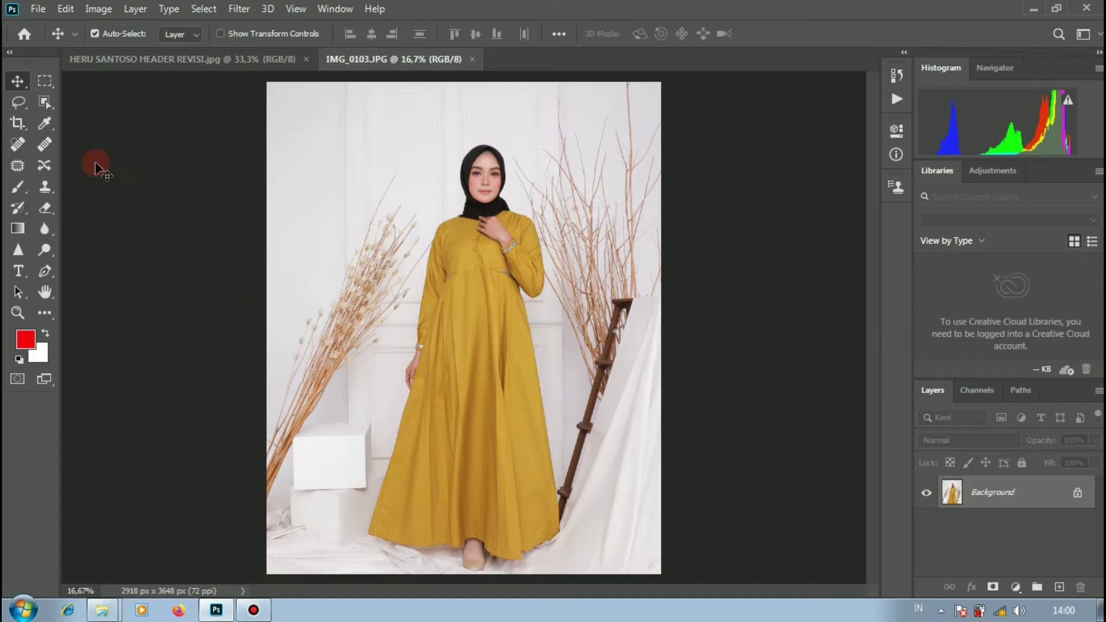
# - Select the woman in the yellow dress with the Object Selection tool in Rectangle mode
pyautogui.click(52, 105)
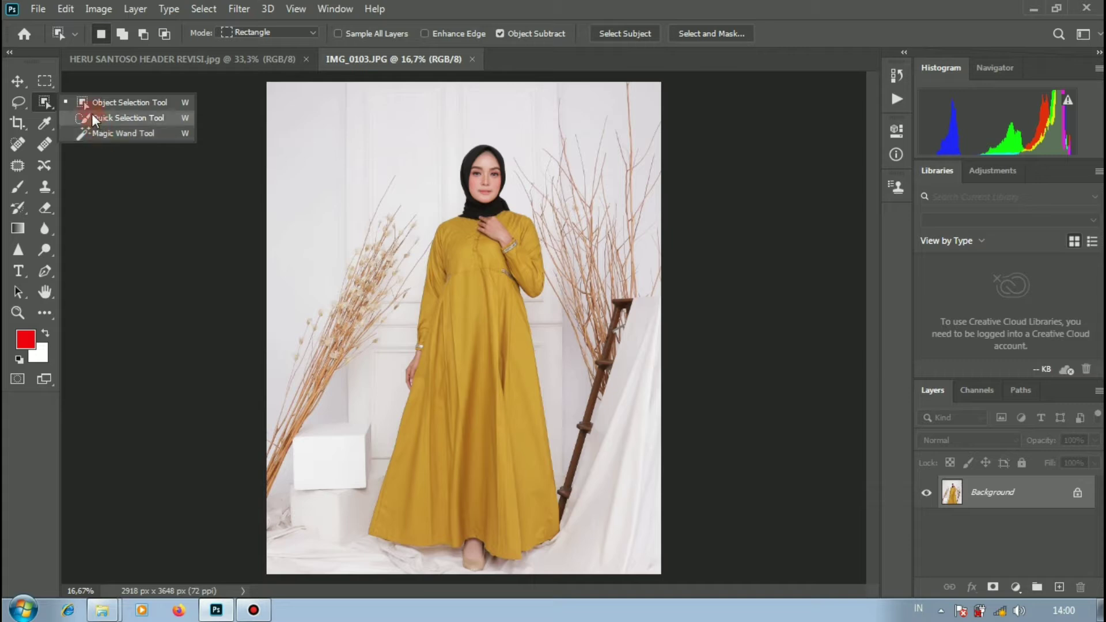
pyautogui.click(122, 102)
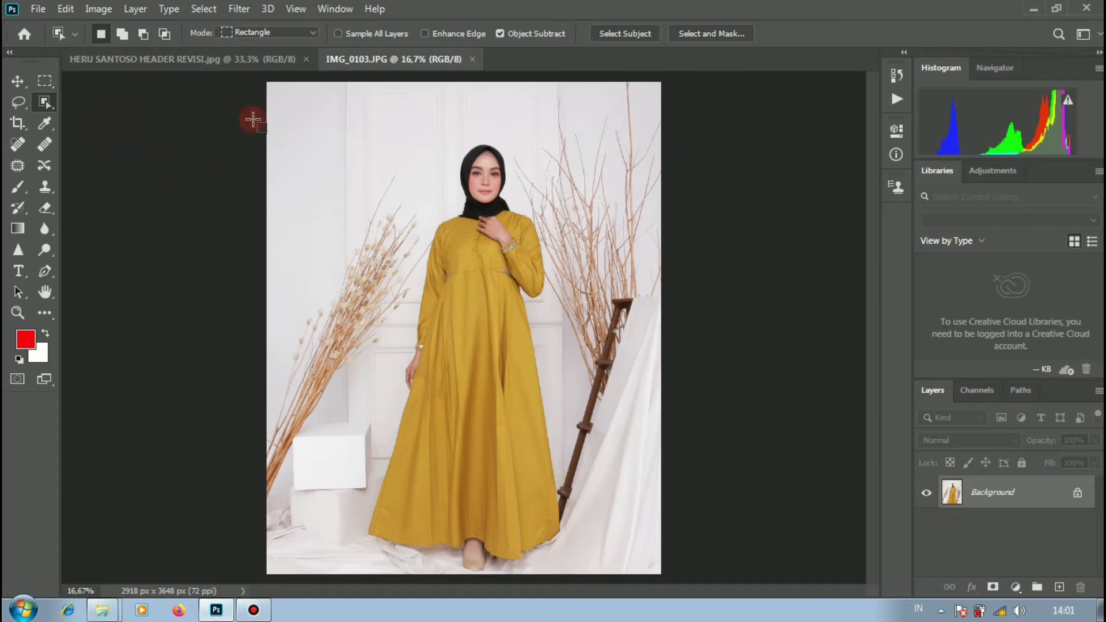
pyautogui.click(311, 32)
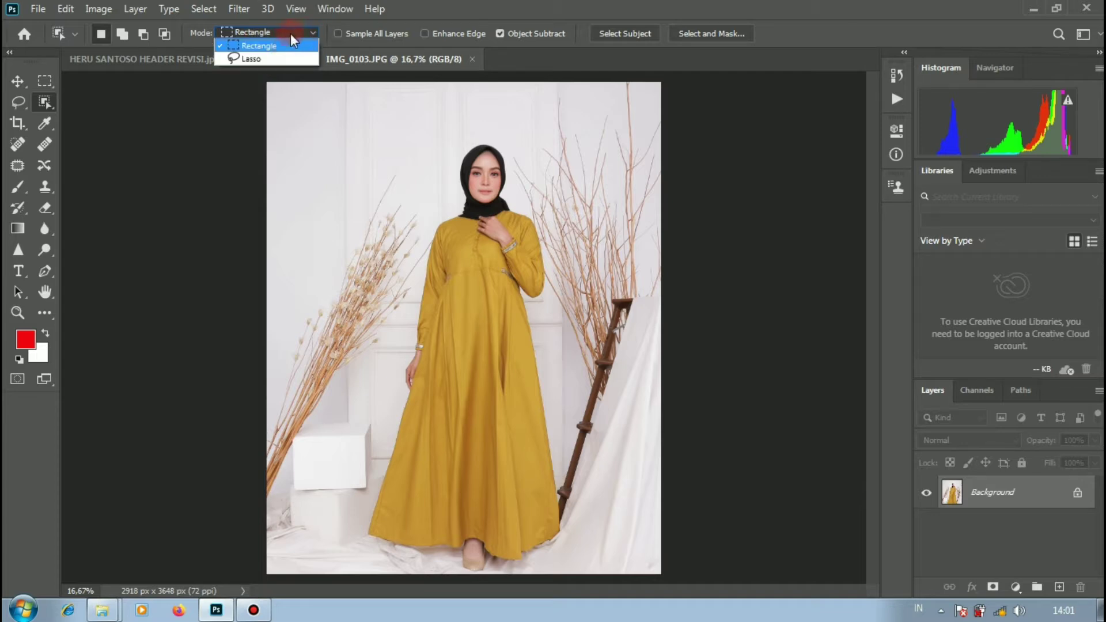
pyautogui.click(281, 47)
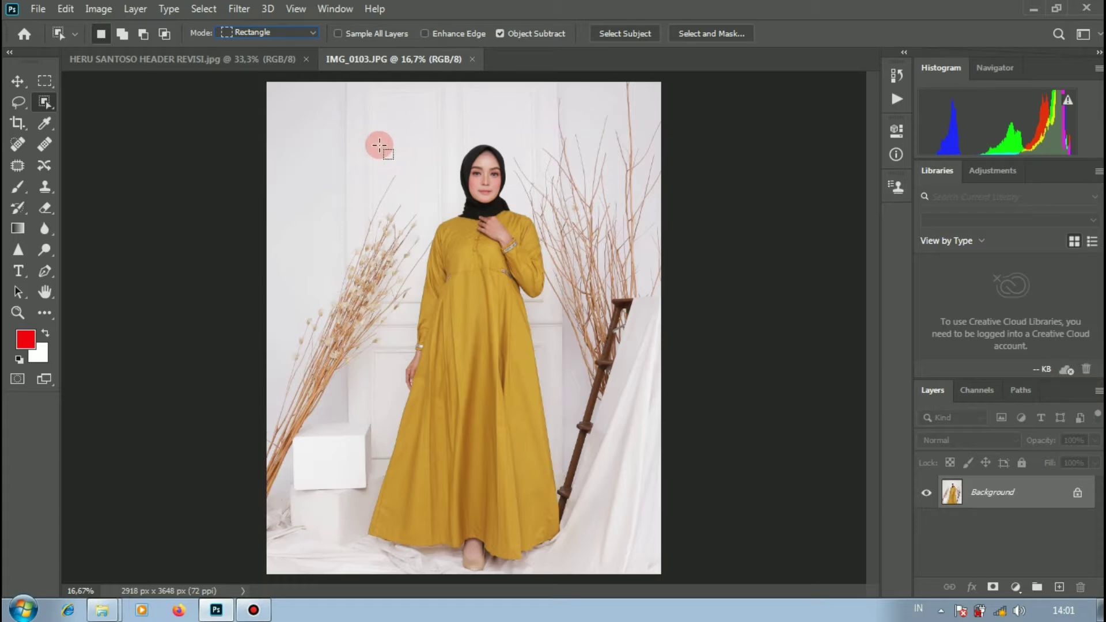
pyautogui.moveTo(360, 138); pyautogui.dragTo(564, 580)
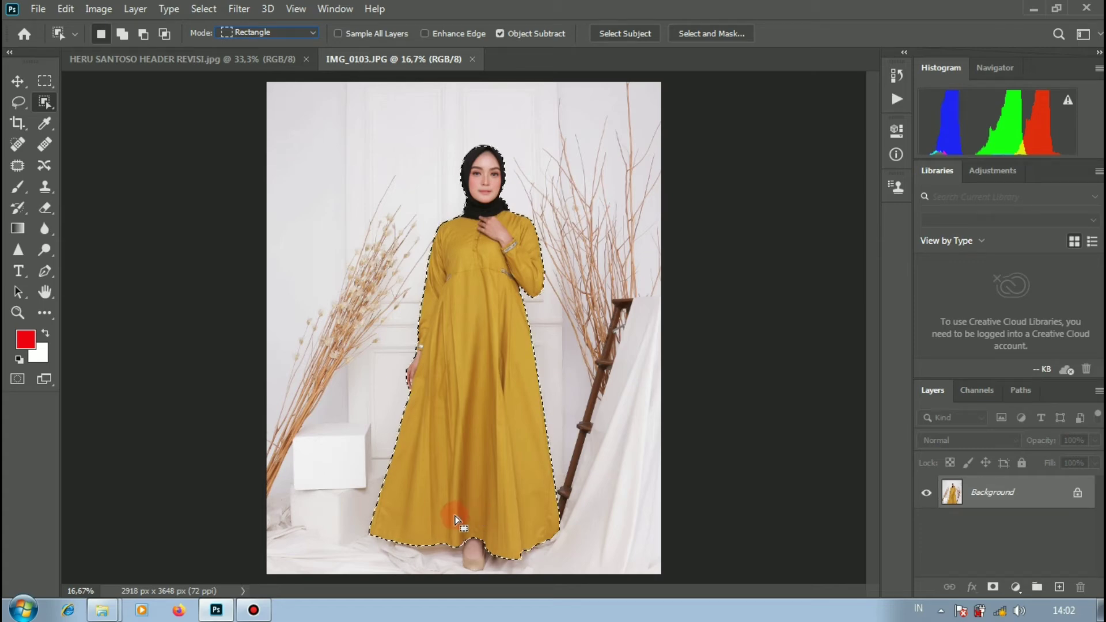
# - Add the foot below the dress to the selection with a rectangle, and undo that addition
pyautogui.press('shift')
pyautogui.moveTo(450, 517); pyautogui.dragTo(496, 579)
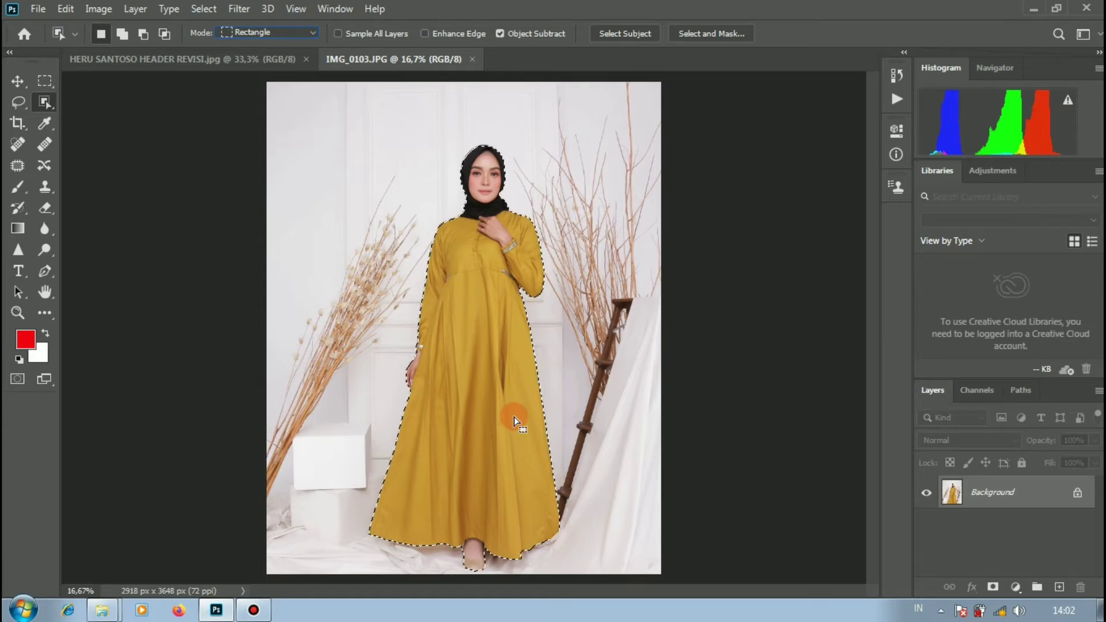
pyautogui.hotkey('ctrl', 'z')
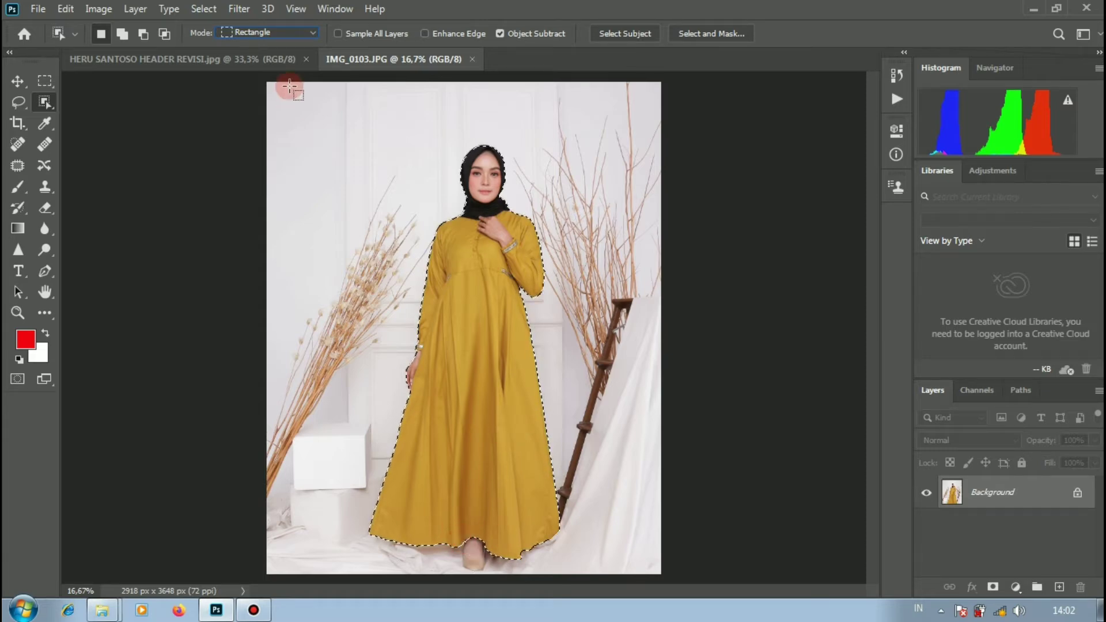
# - Set the Object Selection mode to Lasso and add the foot to the selection by outlining it
pyautogui.click(301, 33)
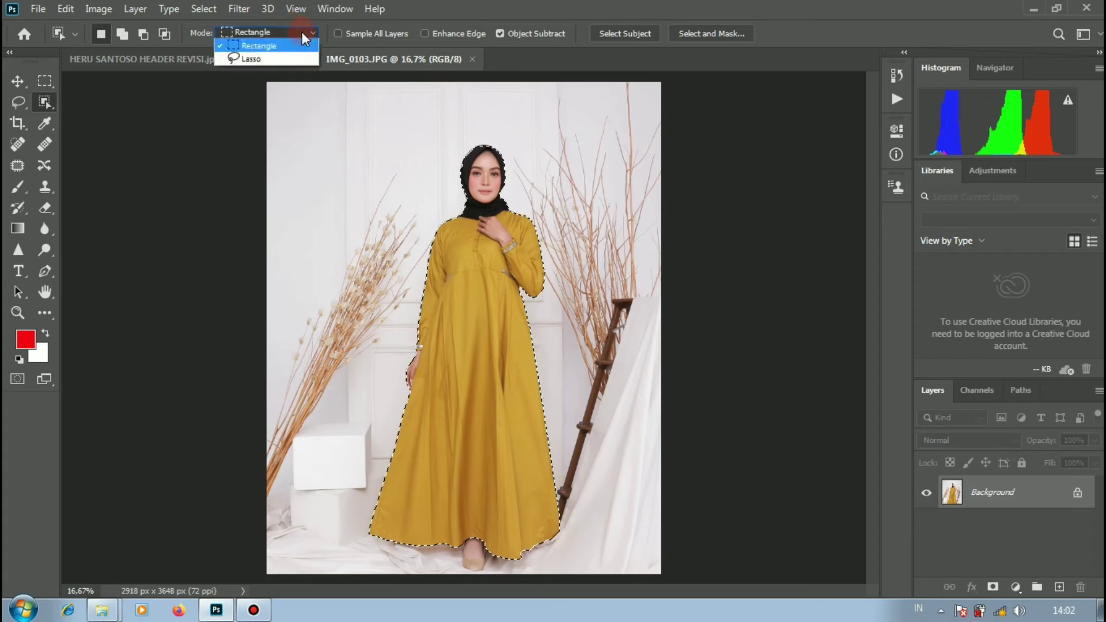
pyautogui.click(248, 58)
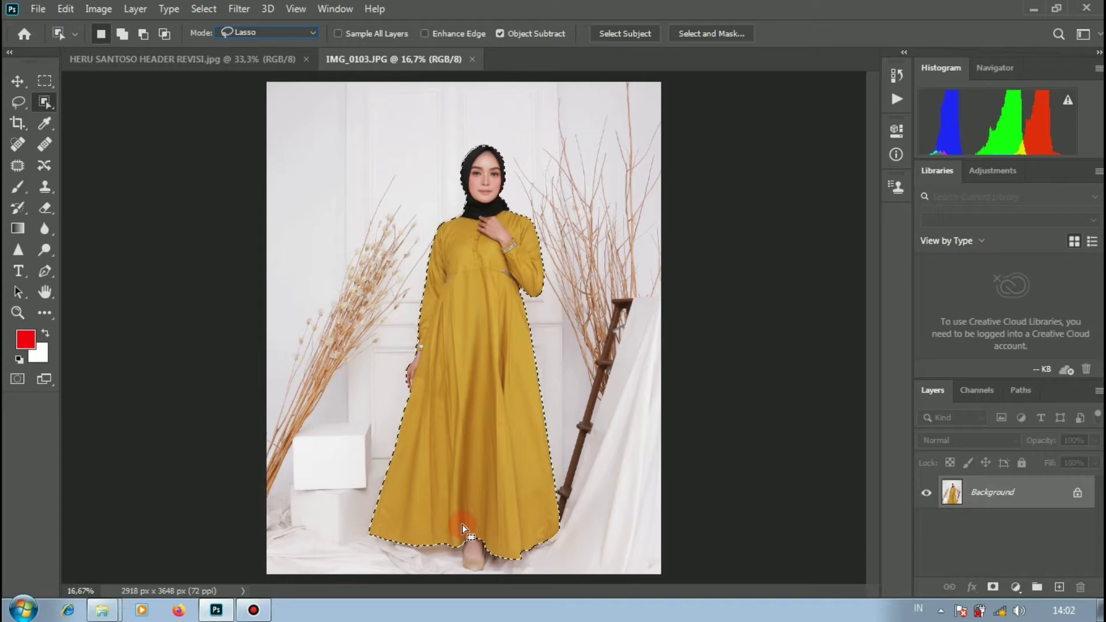
pyautogui.press('shift')
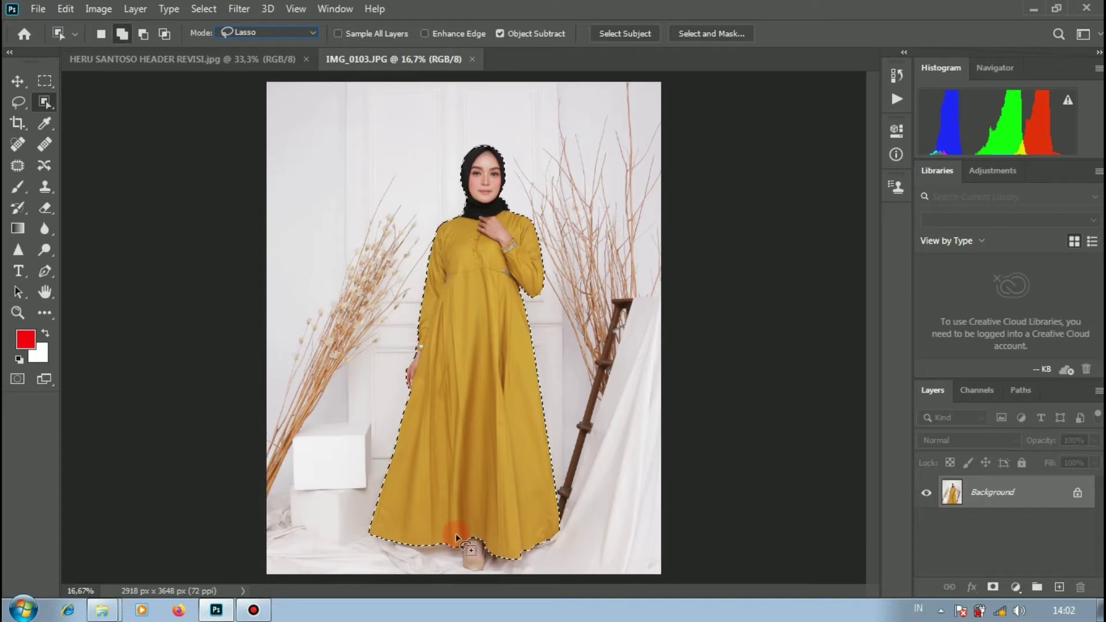
pyautogui.moveTo(455, 534)
pyautogui.mouseDown()
pyautogui.moveTo(444, 520)
pyautogui.moveTo(455, 541)
pyautogui.moveTo(445, 531)
pyautogui.moveTo(454, 516)
pyautogui.mouseUp()
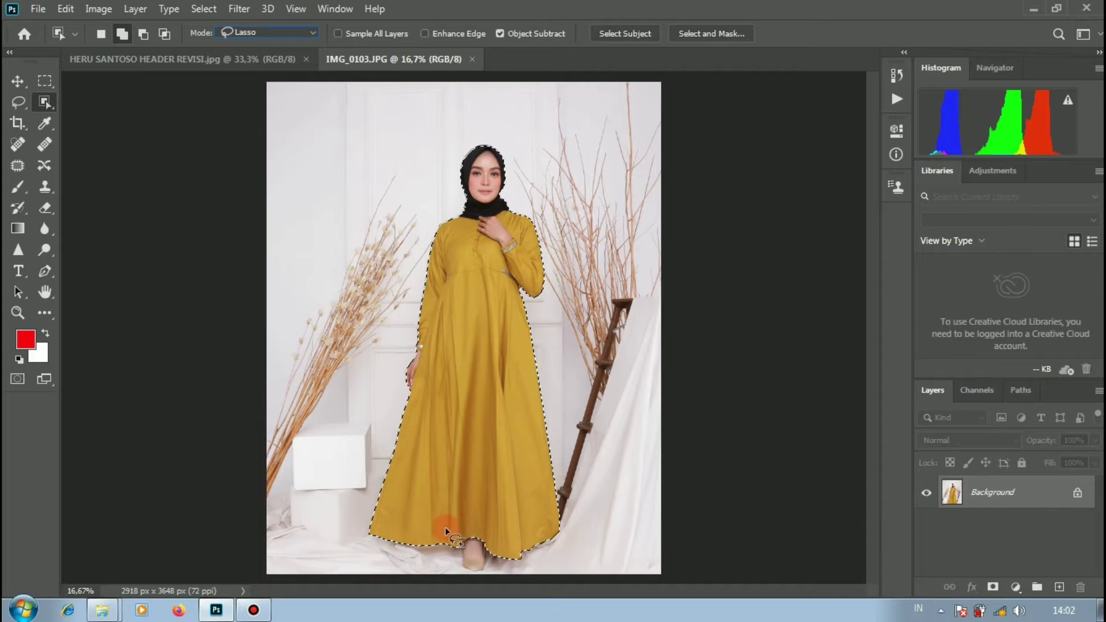
pyautogui.moveTo(455, 523)
pyautogui.mouseDown()
pyautogui.moveTo(456, 557)
pyautogui.moveTo(501, 569)
pyautogui.moveTo(487, 526)
pyautogui.moveTo(453, 524)
pyautogui.mouseUp()
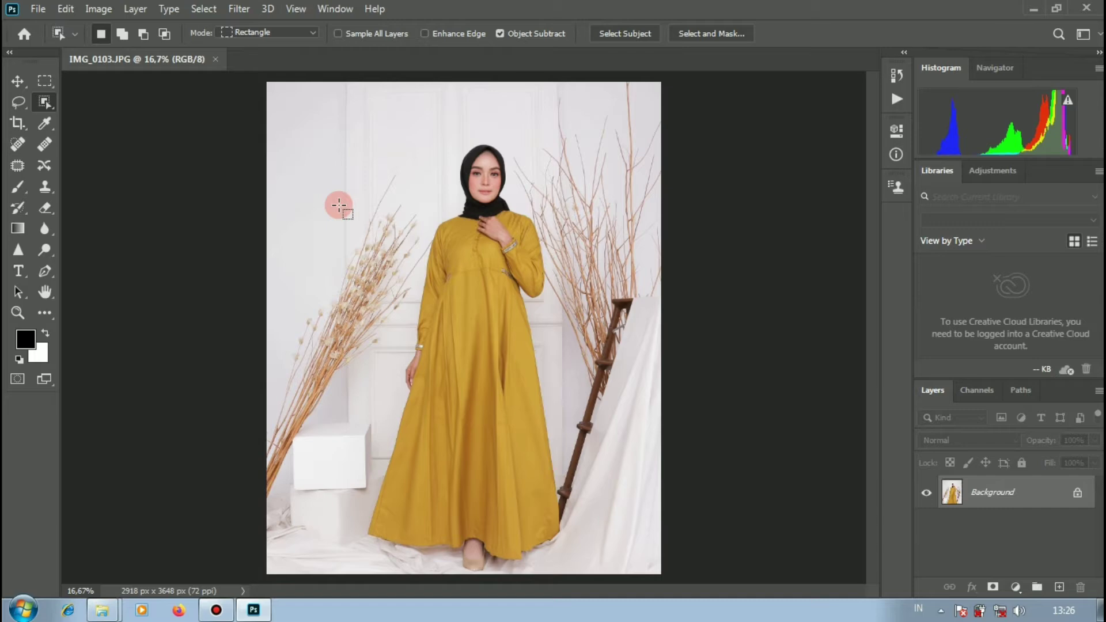
# - Select the woman with Select Subject and add her foot to the selection with a rectangle
pyautogui.click(634, 36)
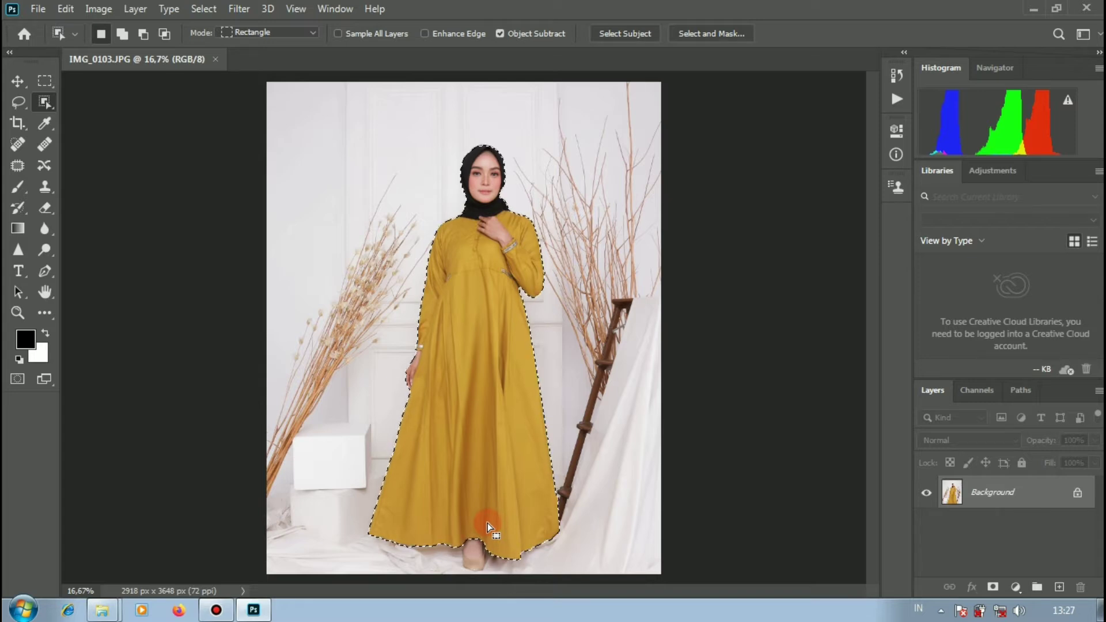
pyautogui.press('shift')
pyautogui.moveTo(458, 525); pyautogui.dragTo(492, 572)
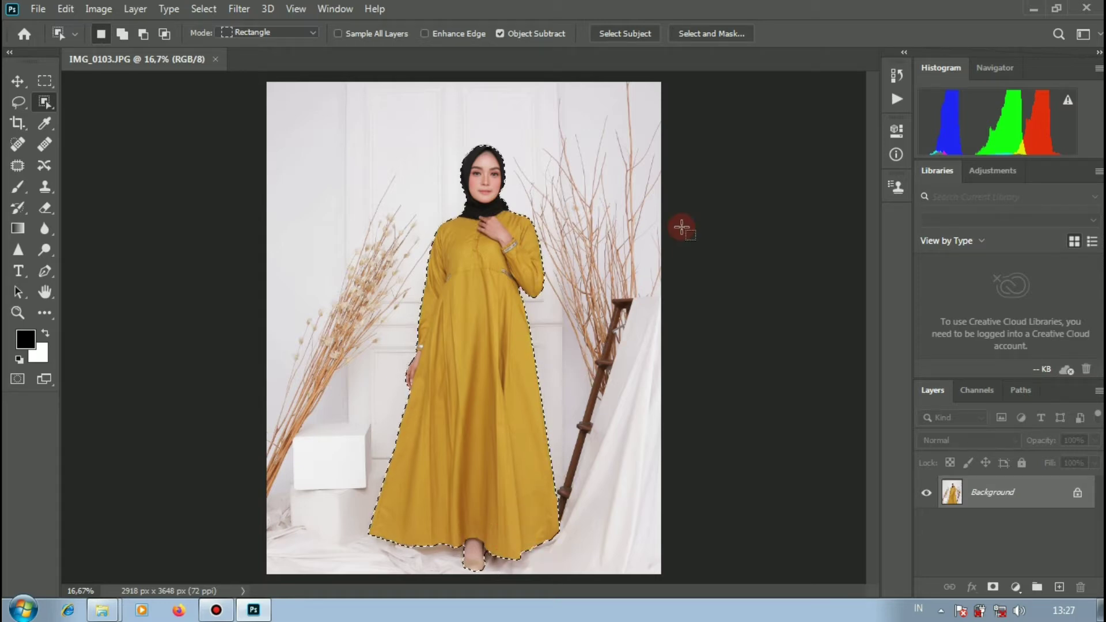
# - Send the selection through Select and Mask with the output set to New Layer with Layer Mask
pyautogui.click(714, 33)
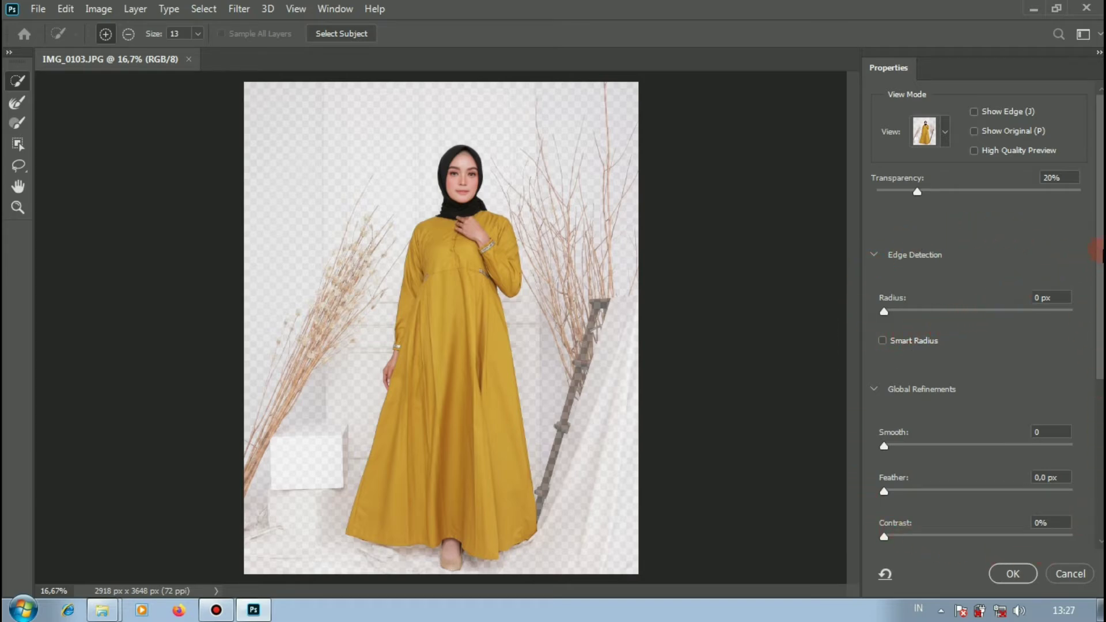
pyautogui.moveTo(1101, 252); pyautogui.dragTo(1057, 429)
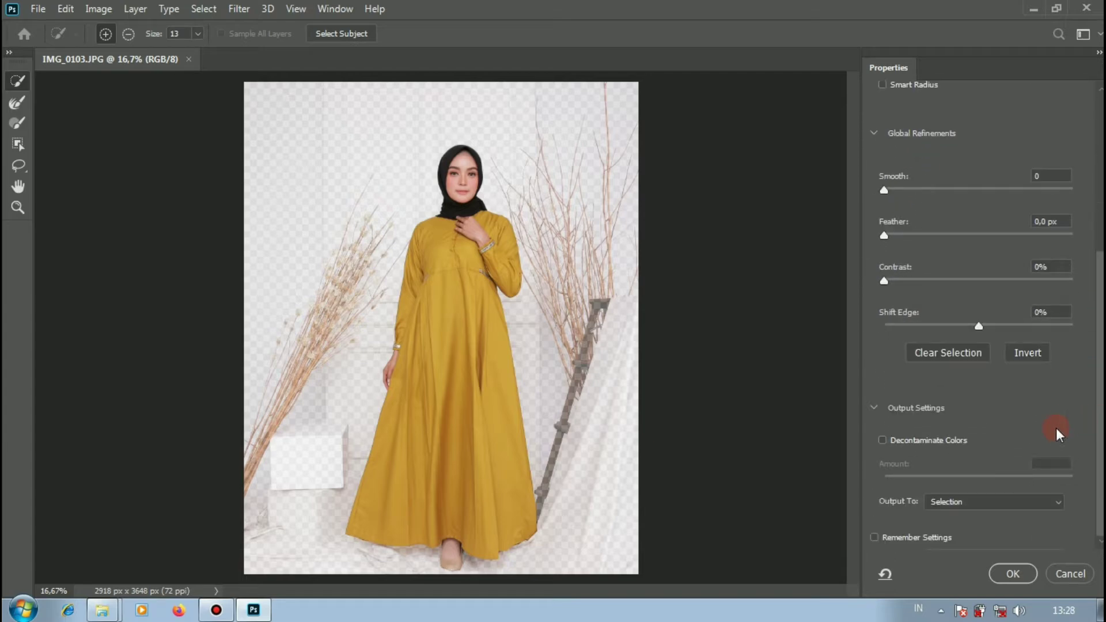
pyautogui.click(872, 406)
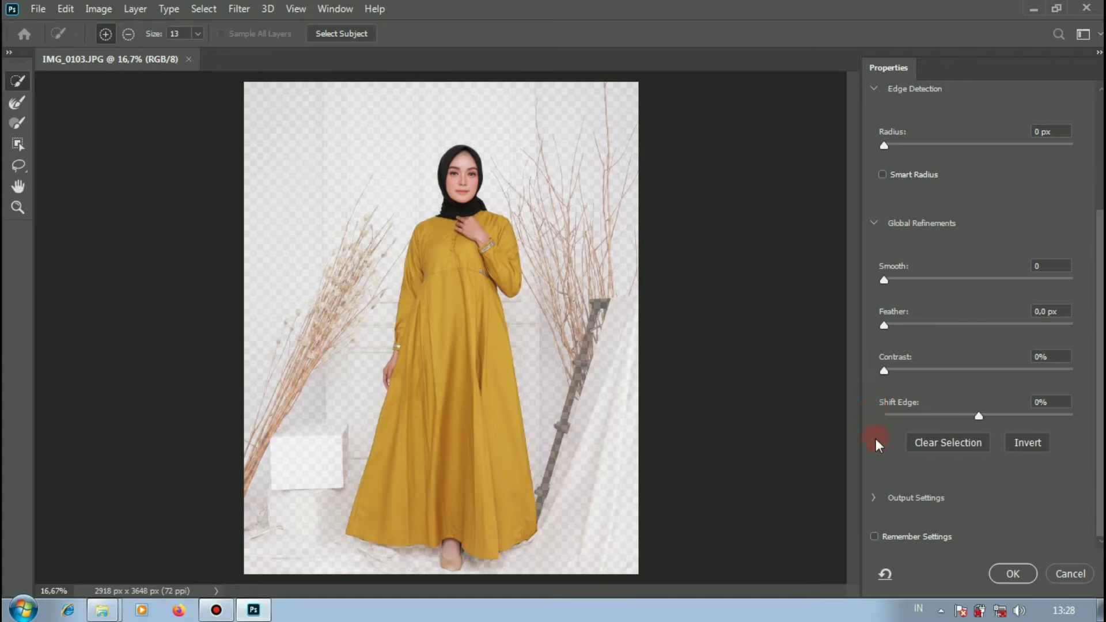
pyautogui.click(874, 499)
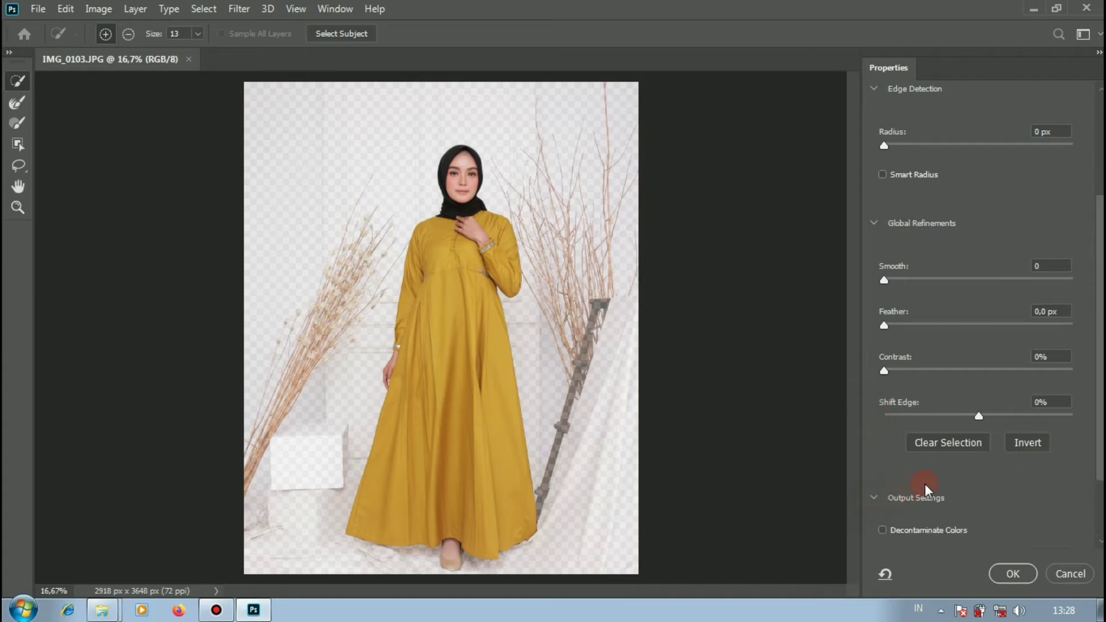
pyautogui.scroll(-3, 978, 493)
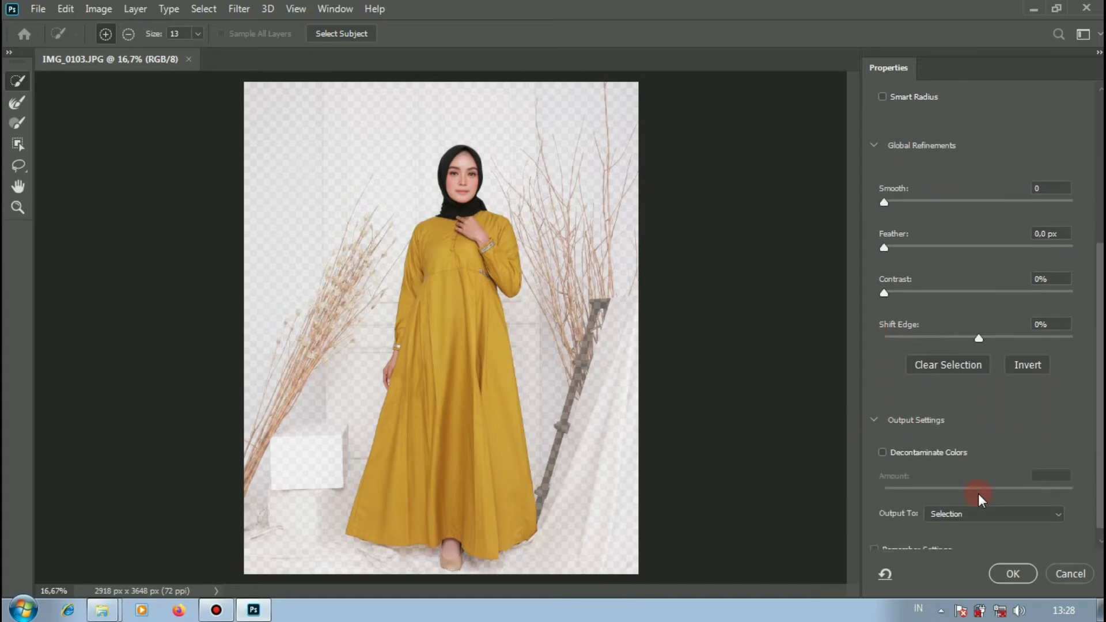
pyautogui.scroll(1, 979, 494)
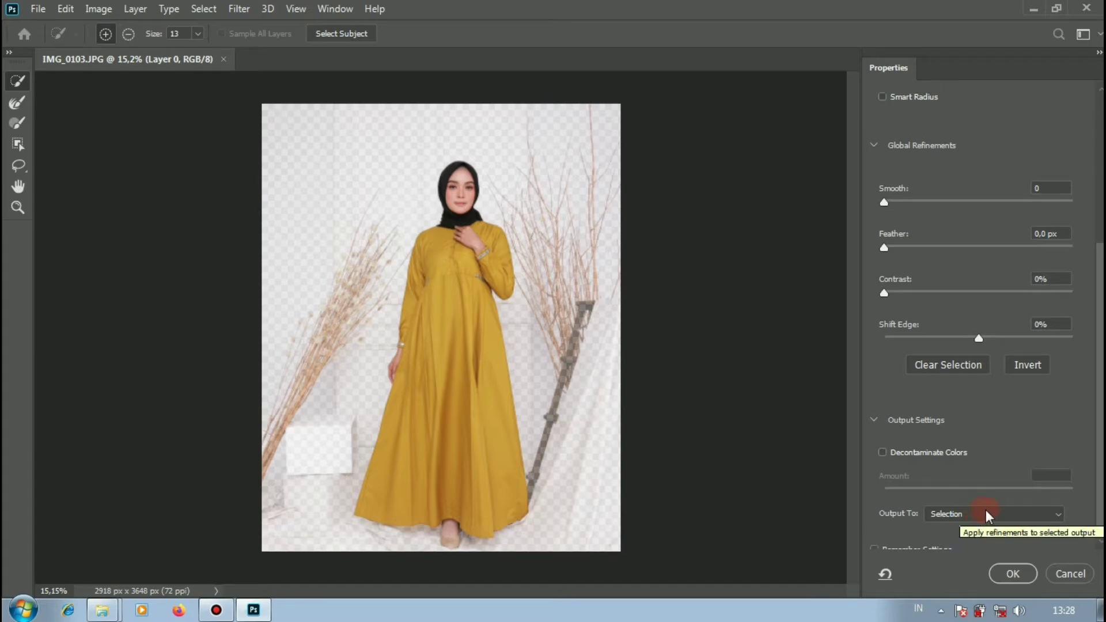
pyautogui.hotkey('ctrl', '+')
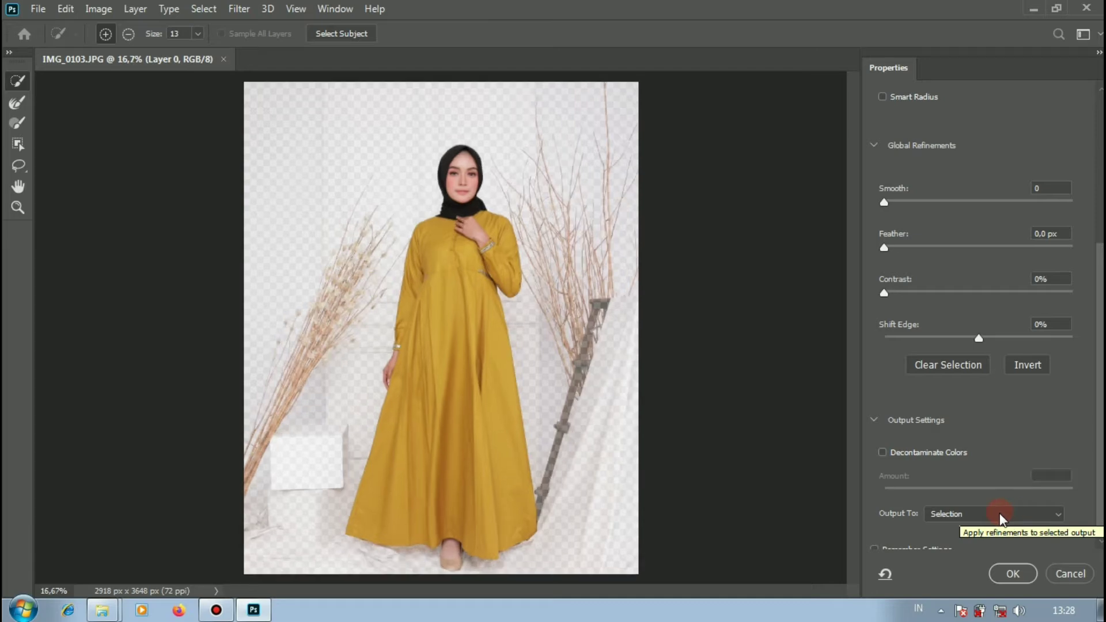
pyautogui.click(1001, 514)
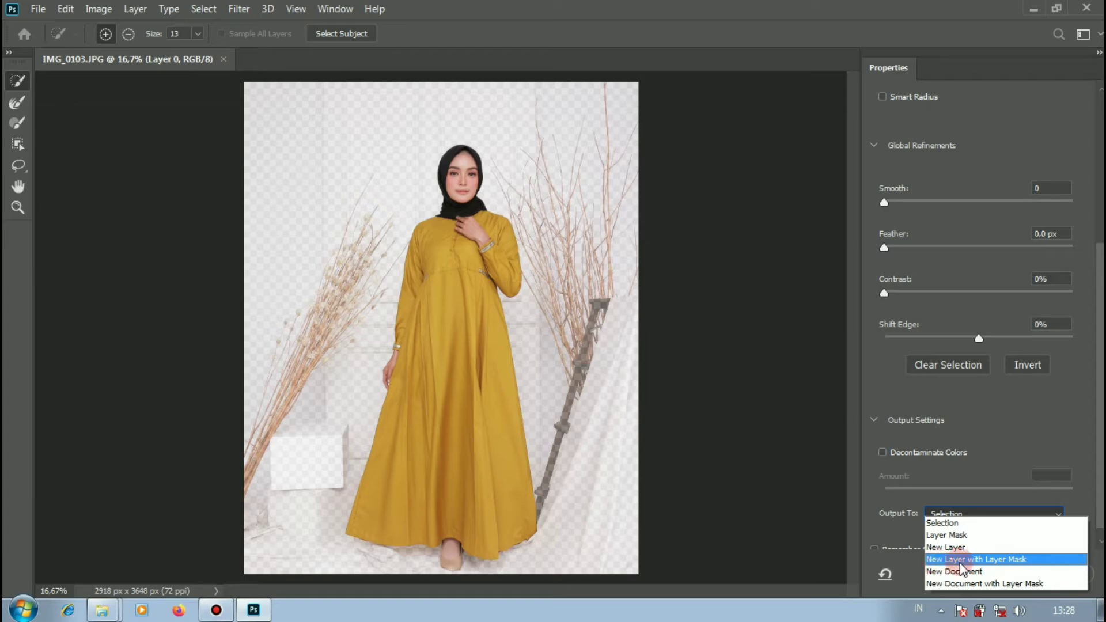
pyautogui.click(993, 560)
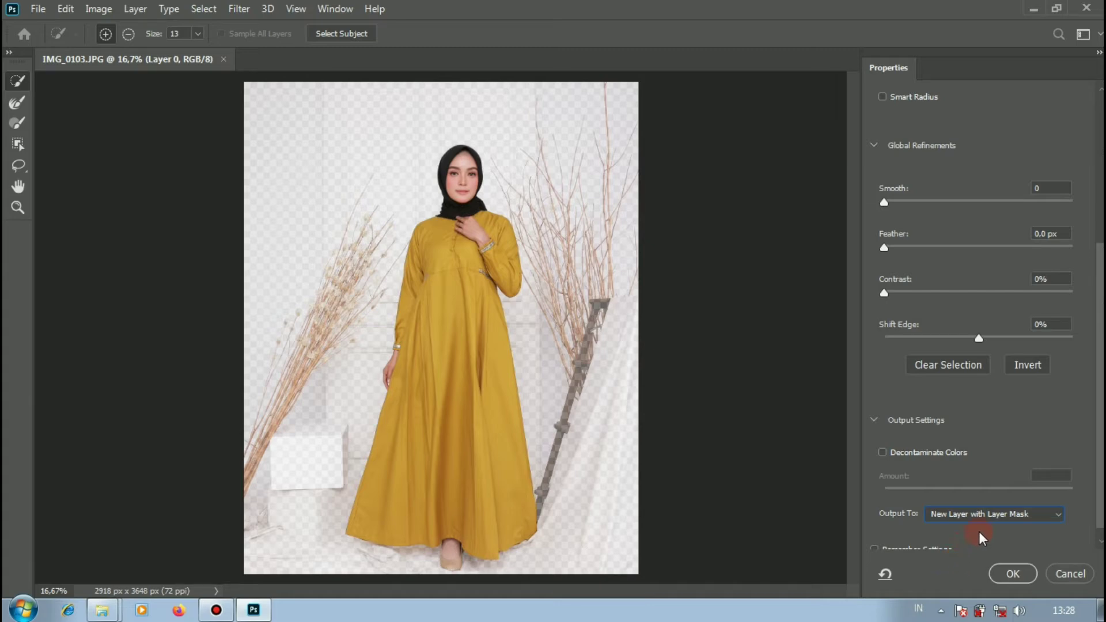
pyautogui.click(1014, 575)
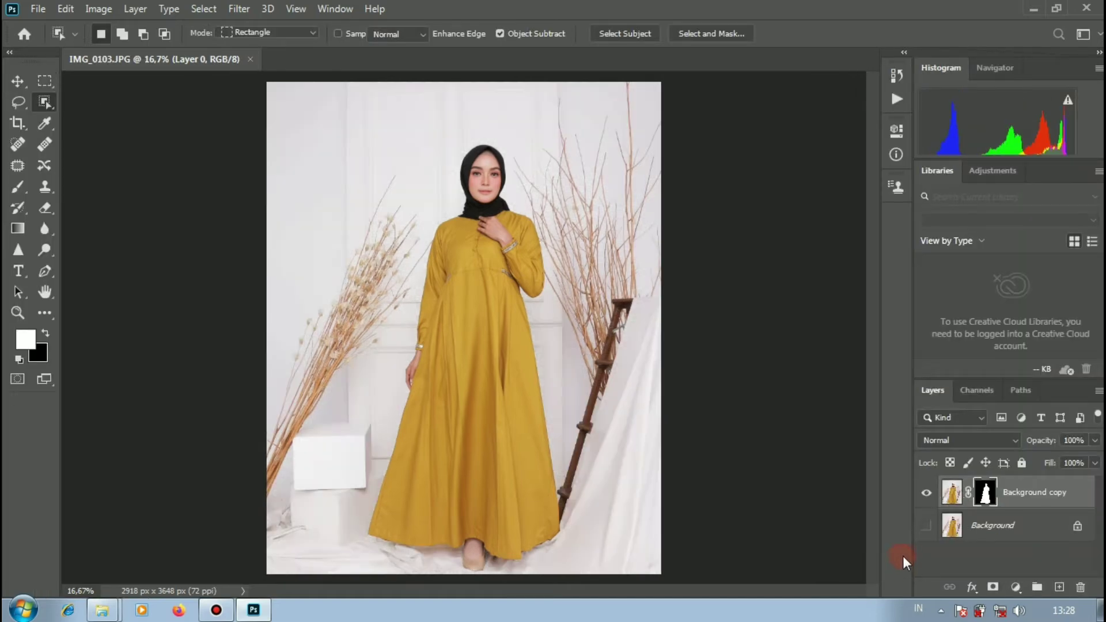
# - Check the cutout with the Background layer hidden and switch to the Move tool
pyautogui.click(932, 526)
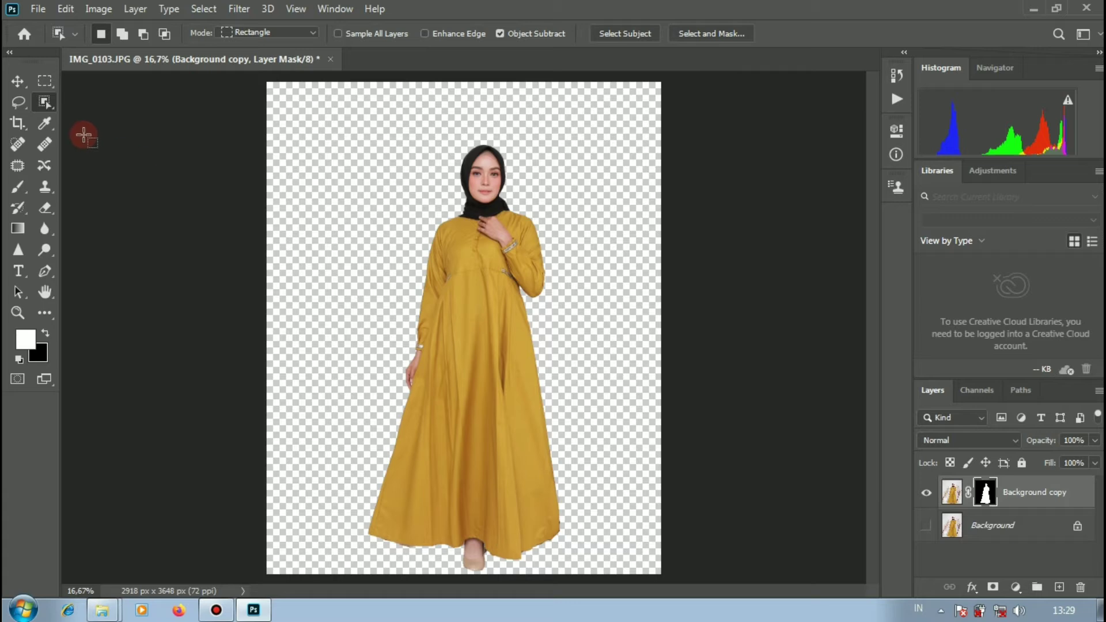
pyautogui.click(18, 82)
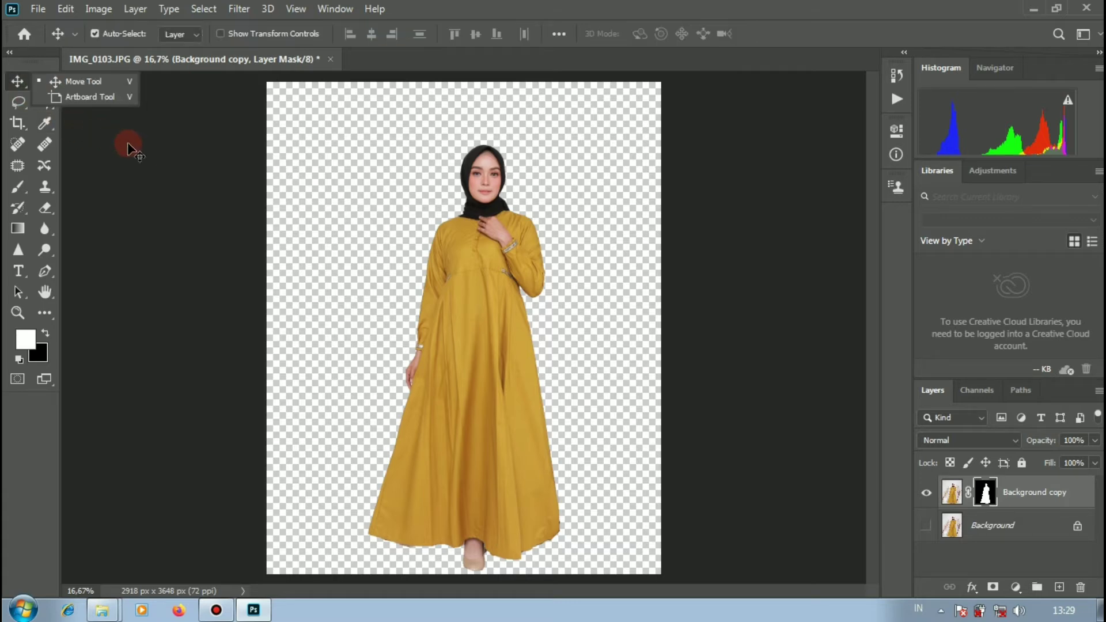
pyautogui.click(148, 141)
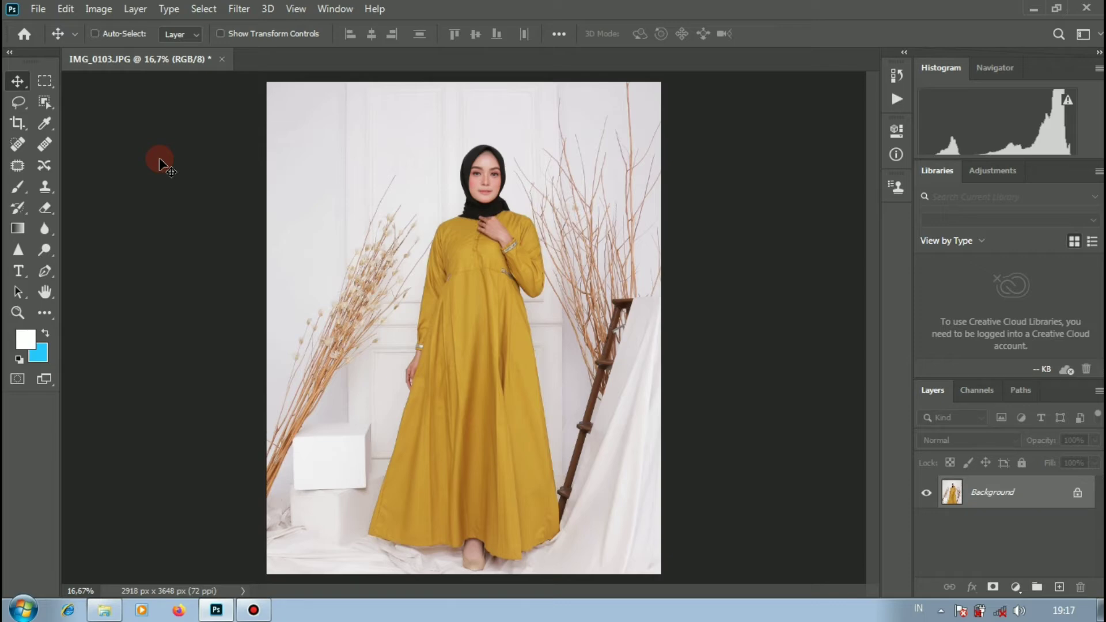
# - Duplicate the Background layer and display the duplicate's properties
pyautogui.hotkey('ctrl', 'j')
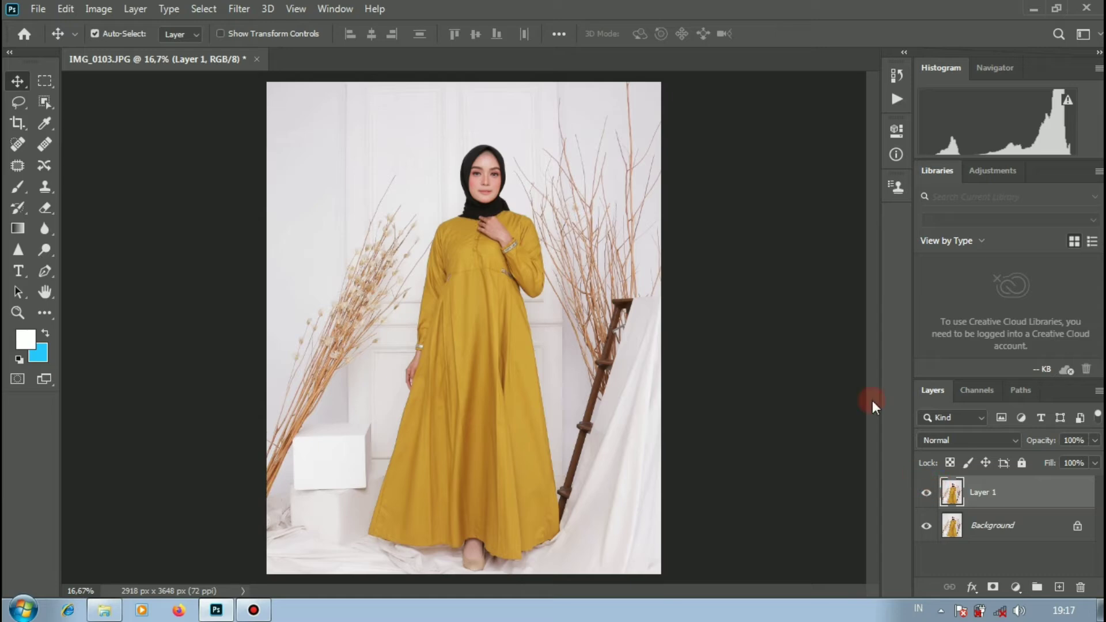
pyautogui.click(896, 130)
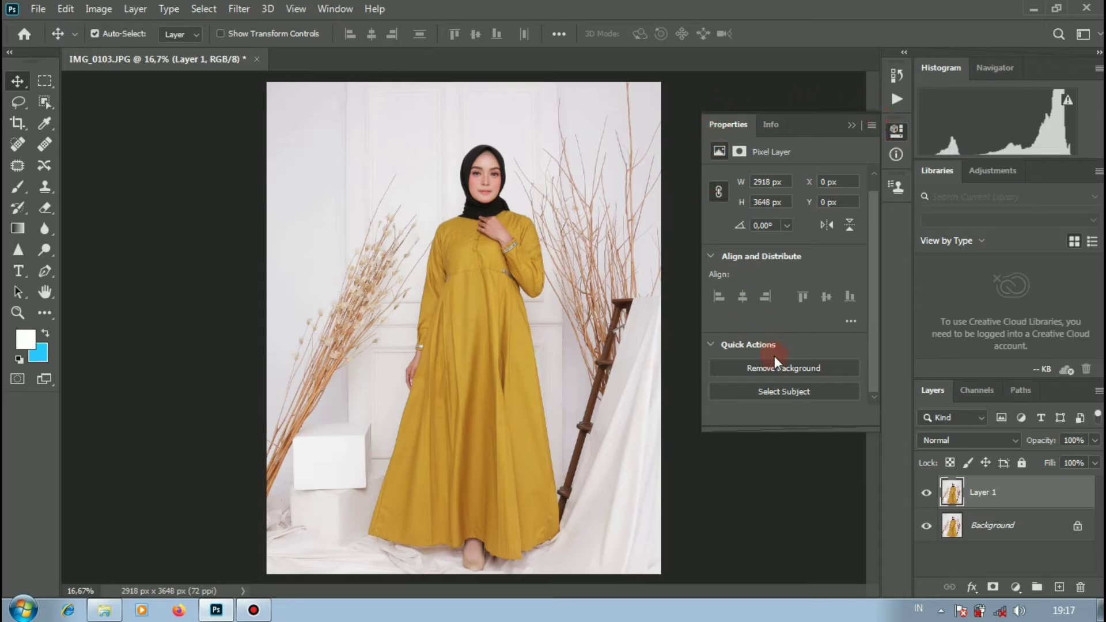
pyautogui.click(340, 9)
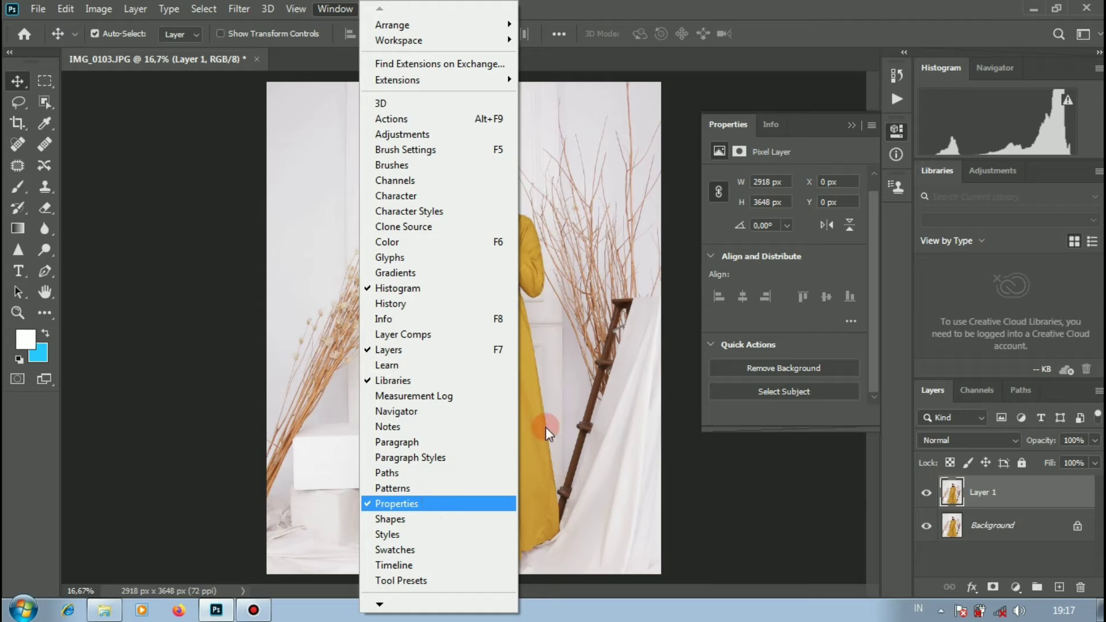
pyautogui.click(829, 21)
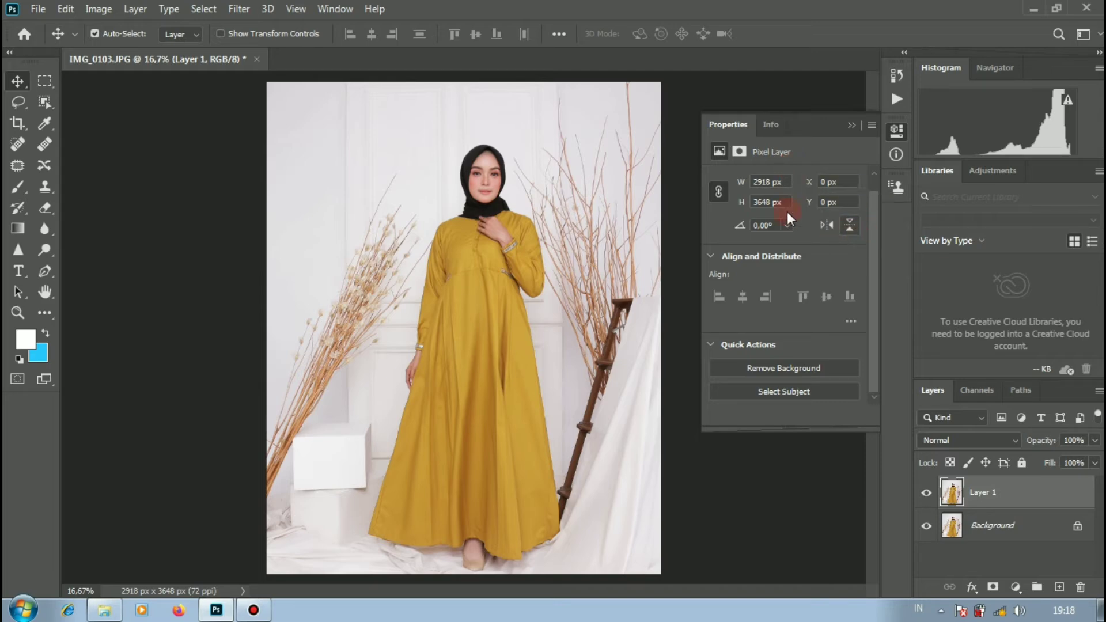
# - Flip the duplicated photo layer horizontally
pyautogui.click(720, 295)
pyautogui.click(827, 226)
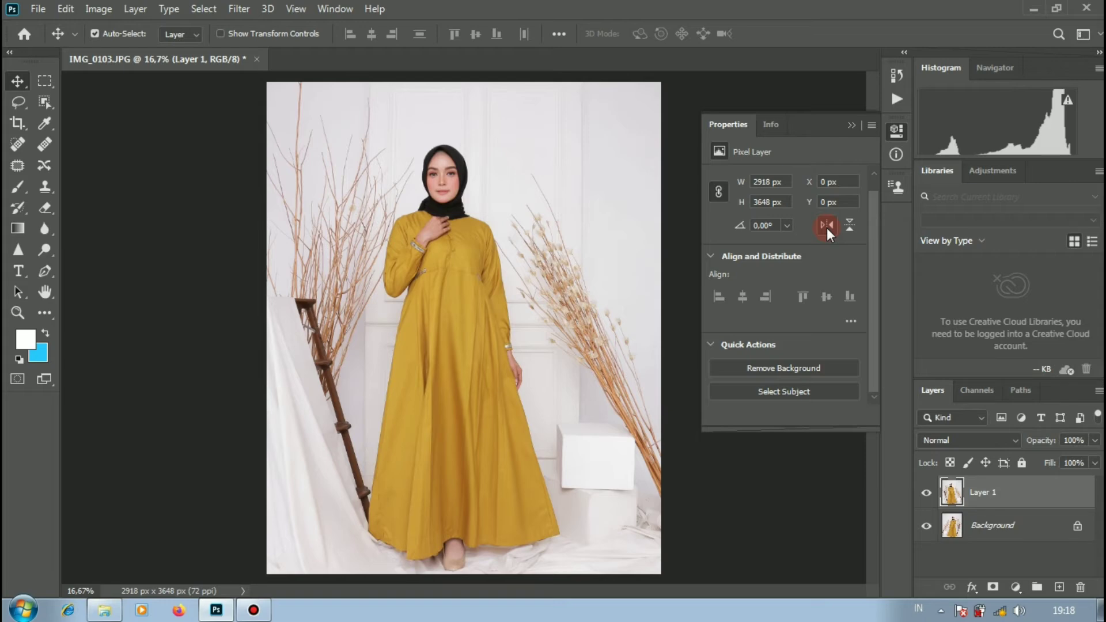
# - Flip the duplicated photo layer horizontally back to its original orientation, and try a vertical flip before flipping it upright again
pyautogui.click(827, 226)
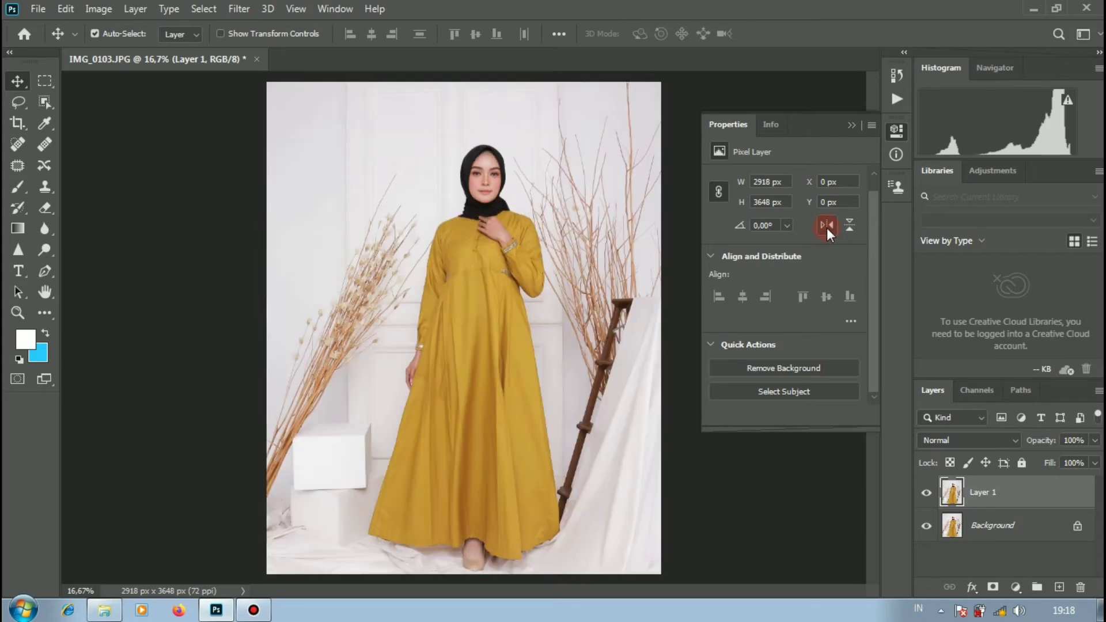
pyautogui.click(827, 225)
pyautogui.click(827, 226)
pyautogui.click(850, 225)
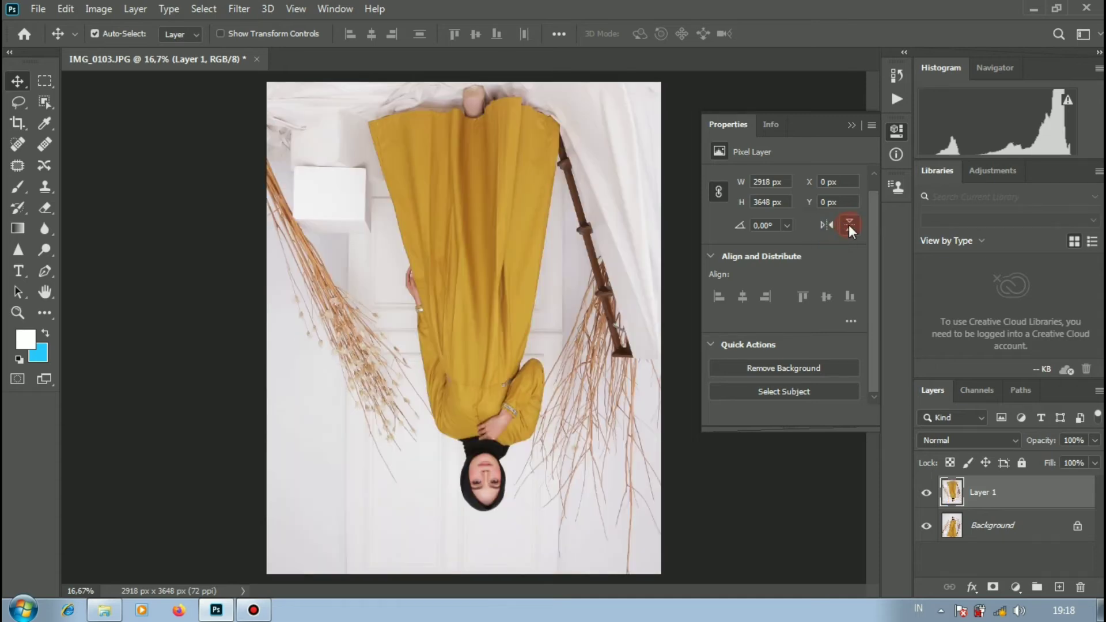
pyautogui.click(850, 226)
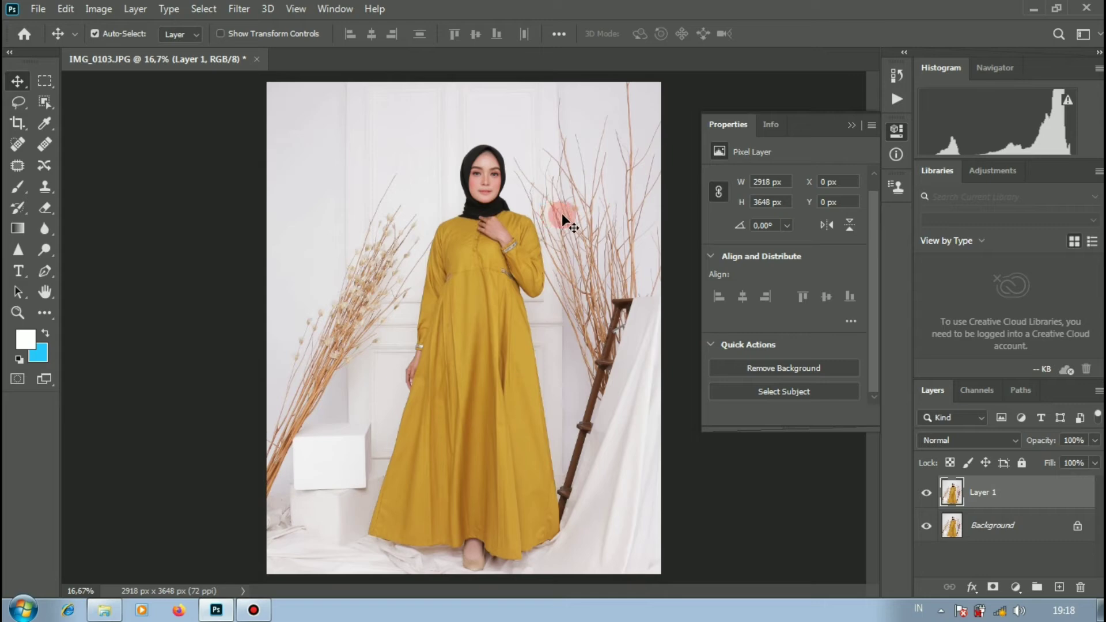
# - Remove the background of the duplicated photo layer with the Remove Background quick action and hide the original Background layer
pyautogui.click(808, 368)
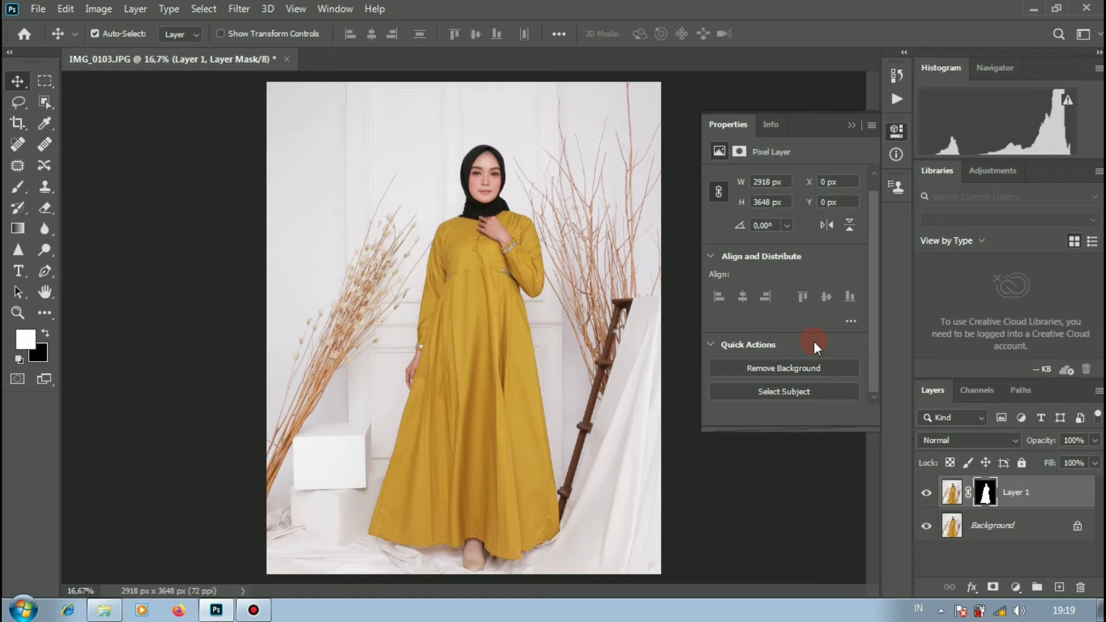
pyautogui.click(926, 526)
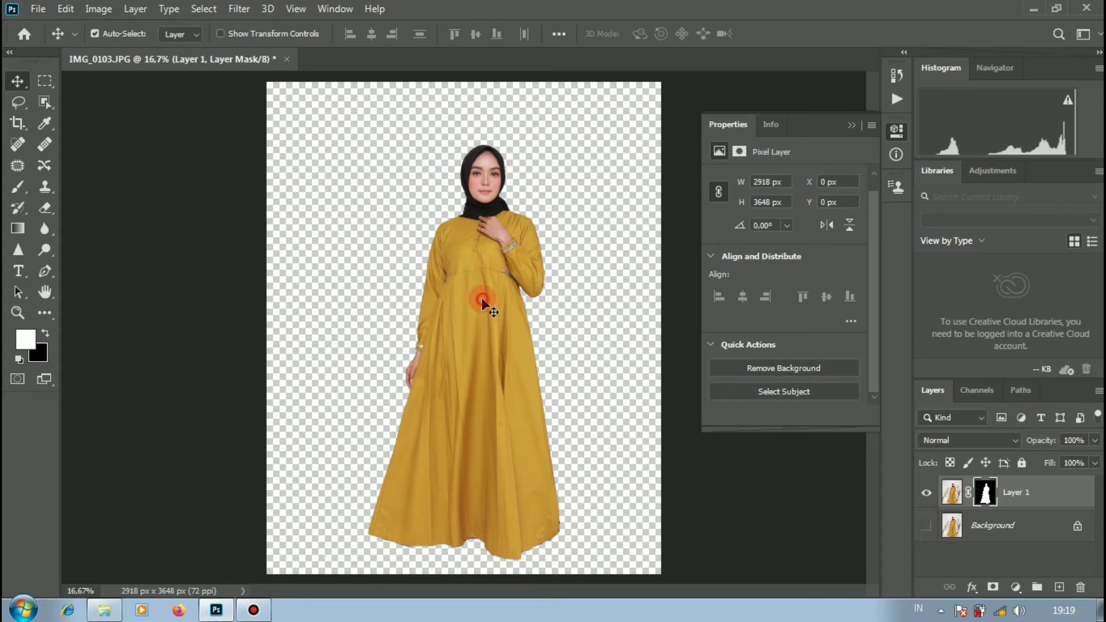
# - Move the masked cutout up and left to about X -108 px, Y -132 px, and show the Background layer again
pyautogui.moveTo(484, 300)
pyautogui.mouseDown()
pyautogui.moveTo(464, 245)
pyautogui.moveTo(444, 249)
pyautogui.moveTo(447, 267)
pyautogui.moveTo(472, 281)
pyautogui.mouseUp()
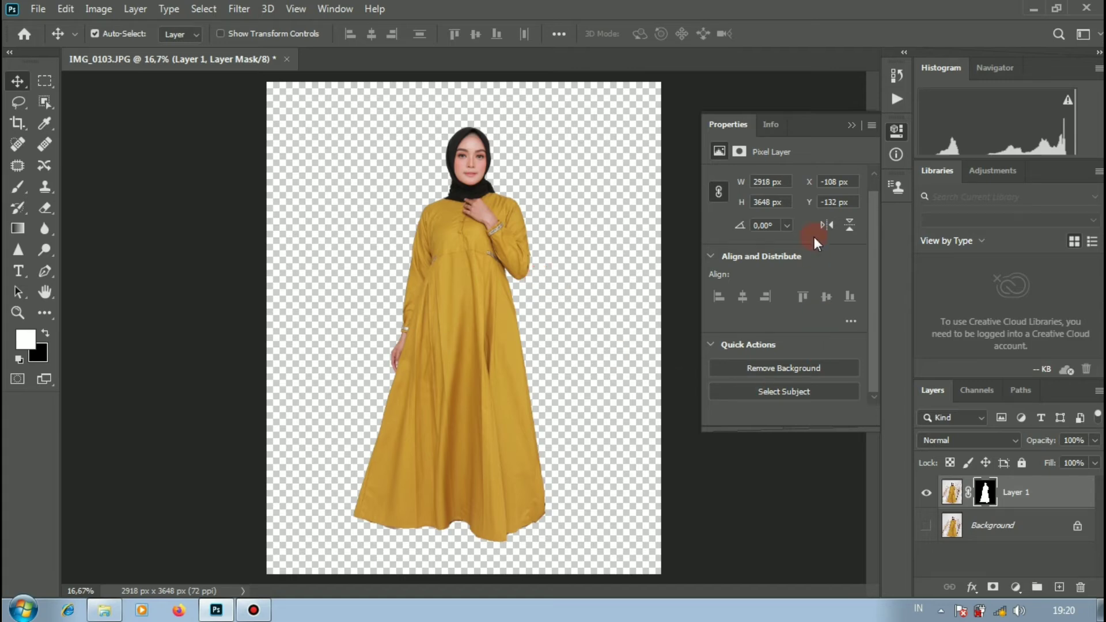
pyautogui.click(851, 126)
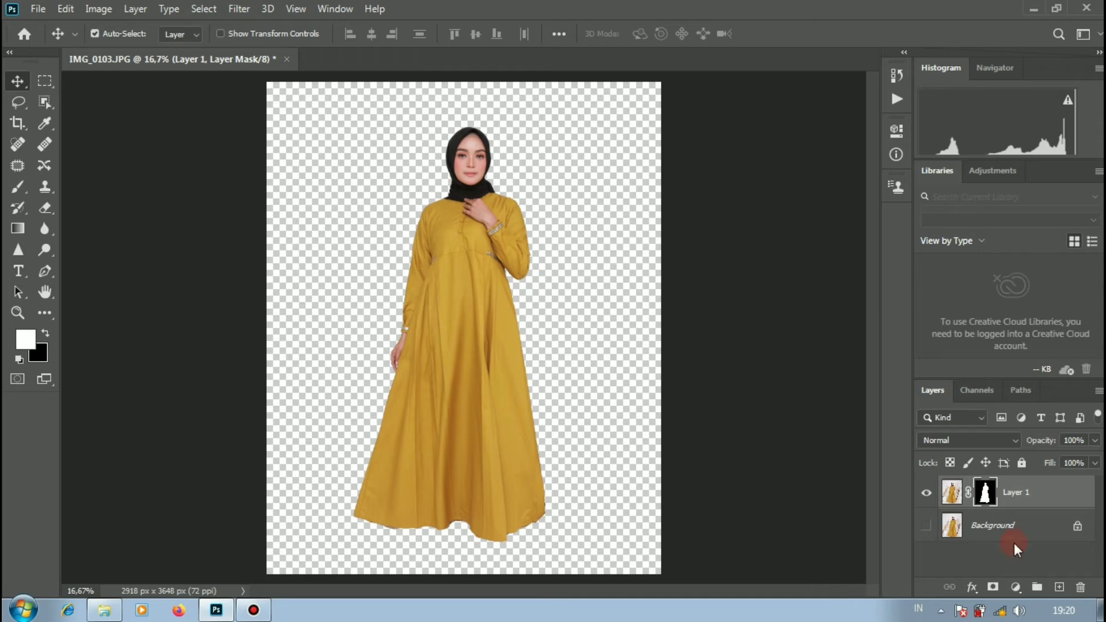
pyautogui.click(926, 526)
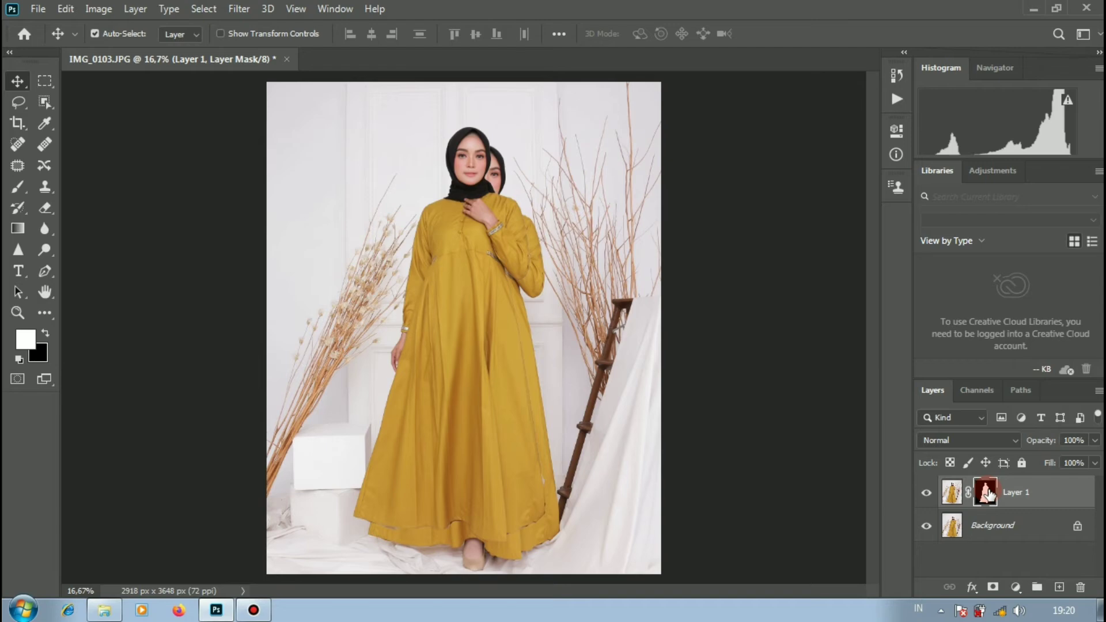
pyautogui.hotkey('ctrl', 'e')
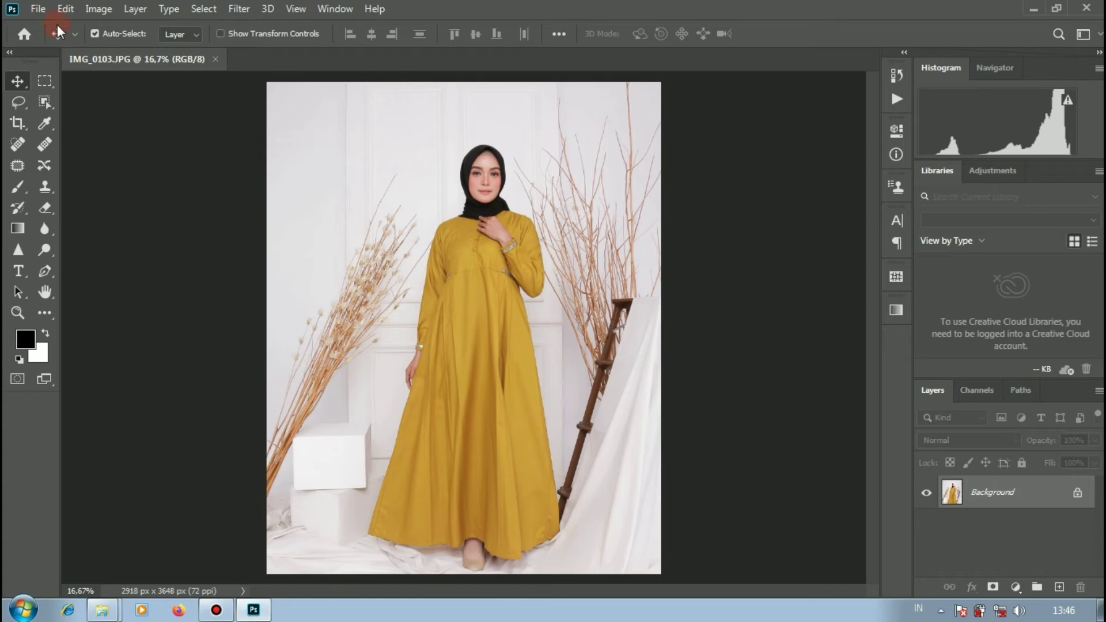
# - Create a new 1890 × 1417 pixel RGB document with a white background
pyautogui.click(46, 9)
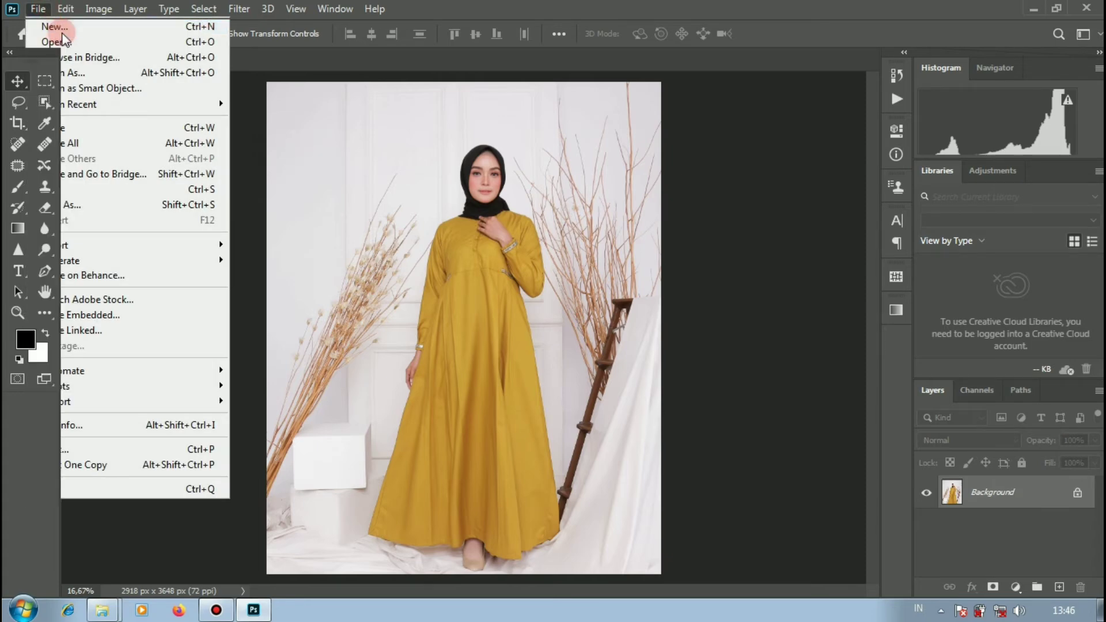
pyautogui.hotkey('ctrl', 'n')
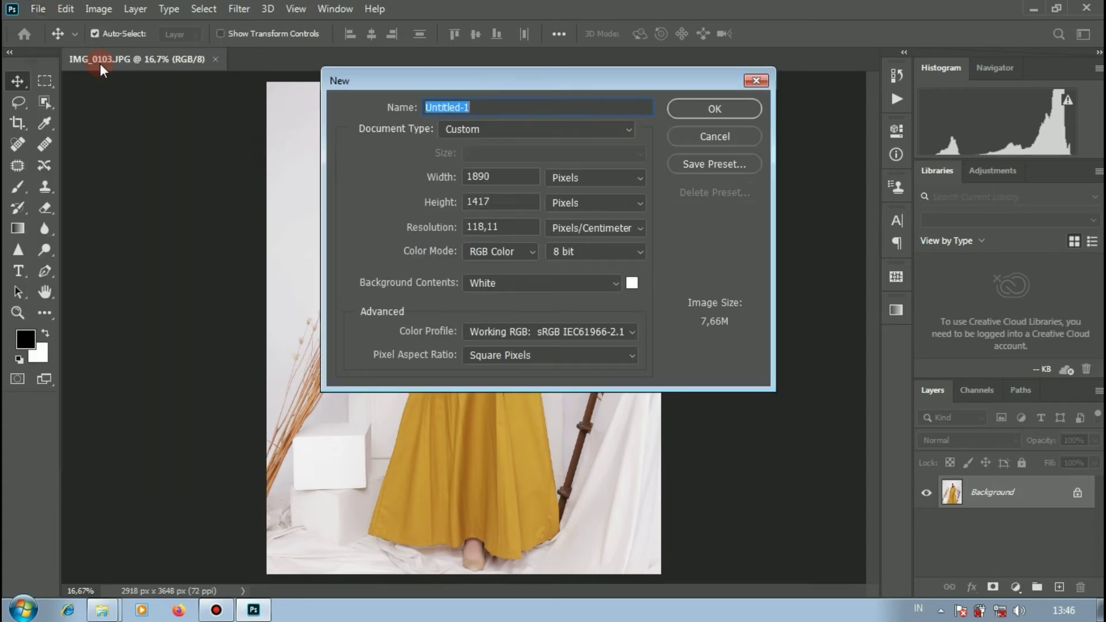
pyautogui.click(703, 110)
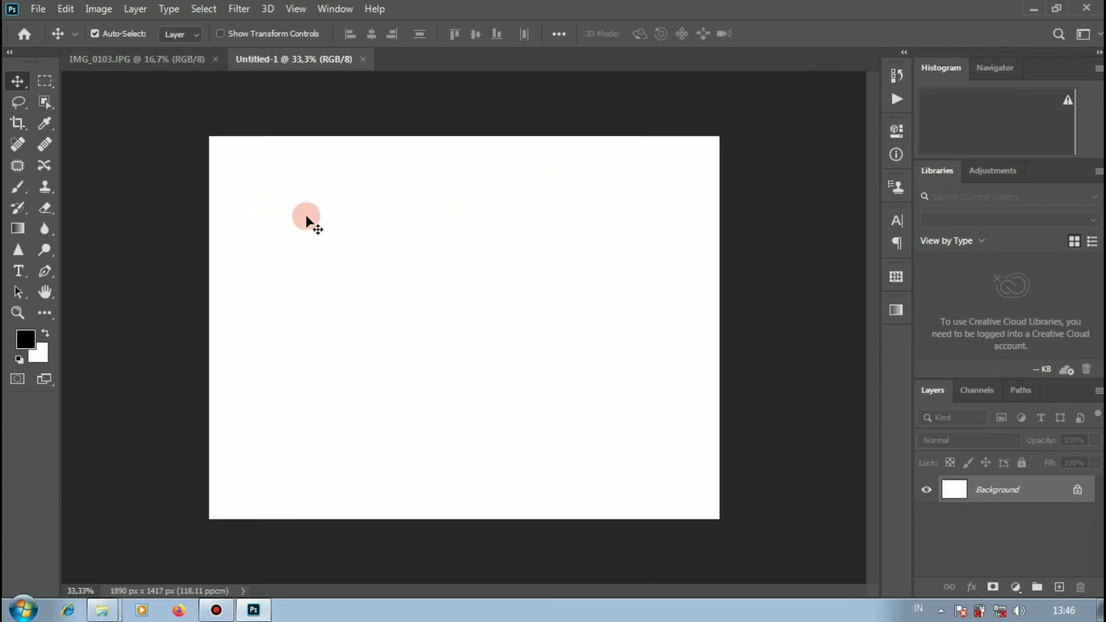
# - Add the text CONTOH in 12 pt Impact left of the canvas centre and switch back to the Move tool
pyautogui.click(22, 277)
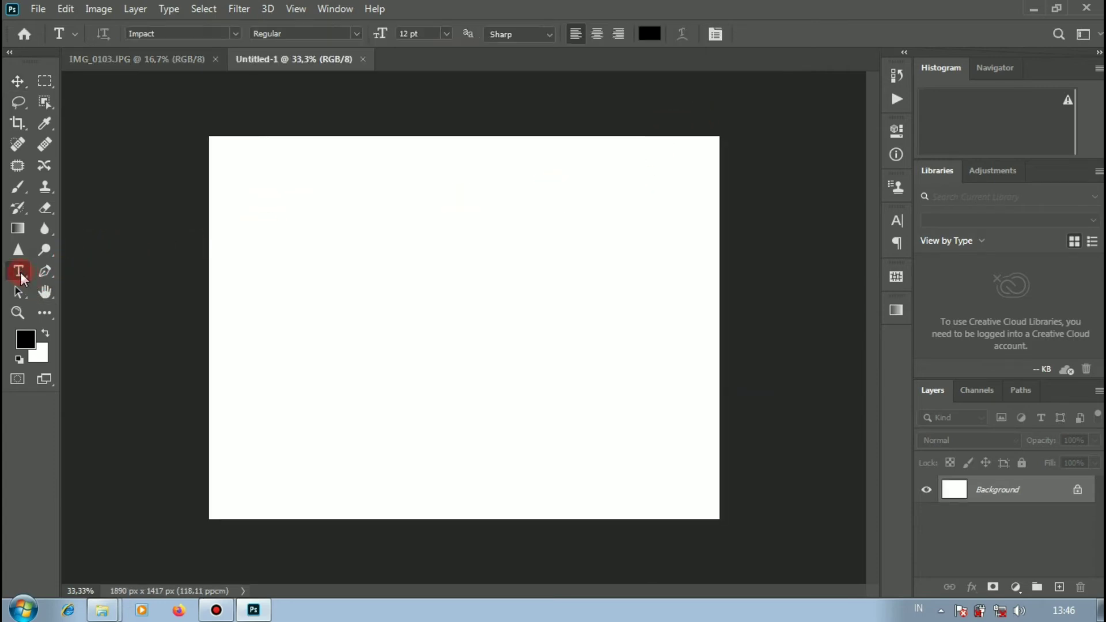
pyautogui.click(346, 313)
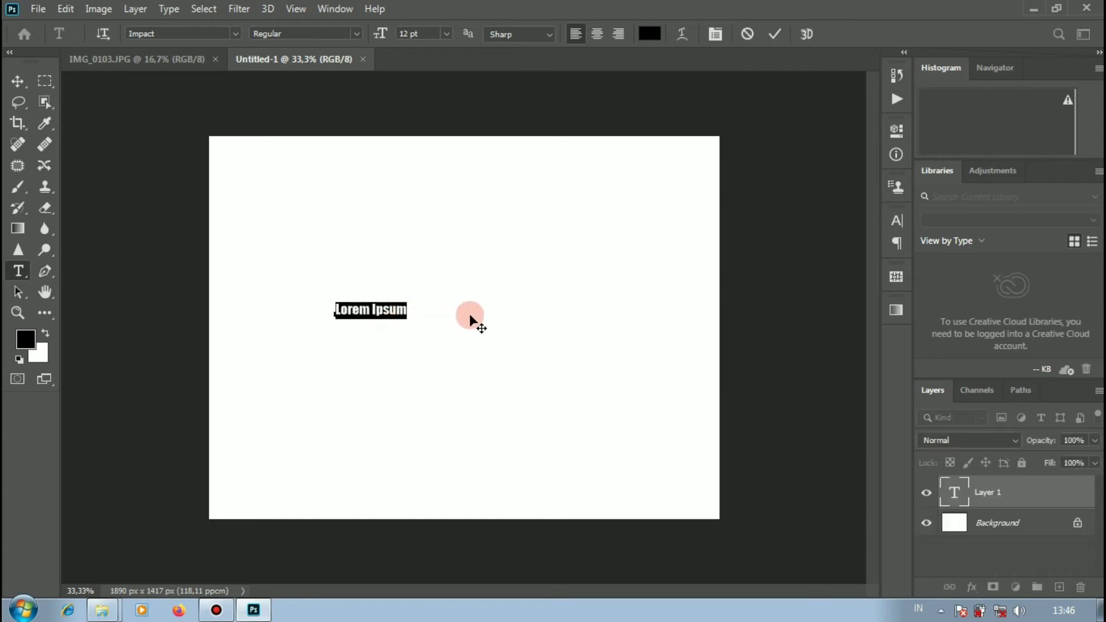
pyautogui.write('CON')
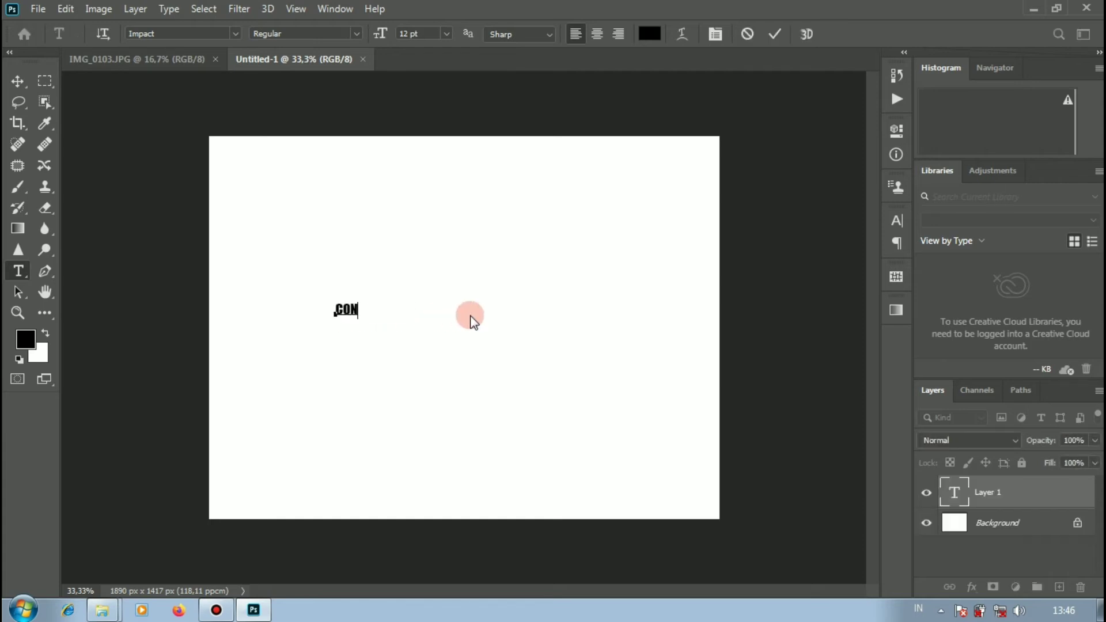
pyautogui.write('TOH')
pyautogui.click(28, 85)
pyautogui.click(437, 337)
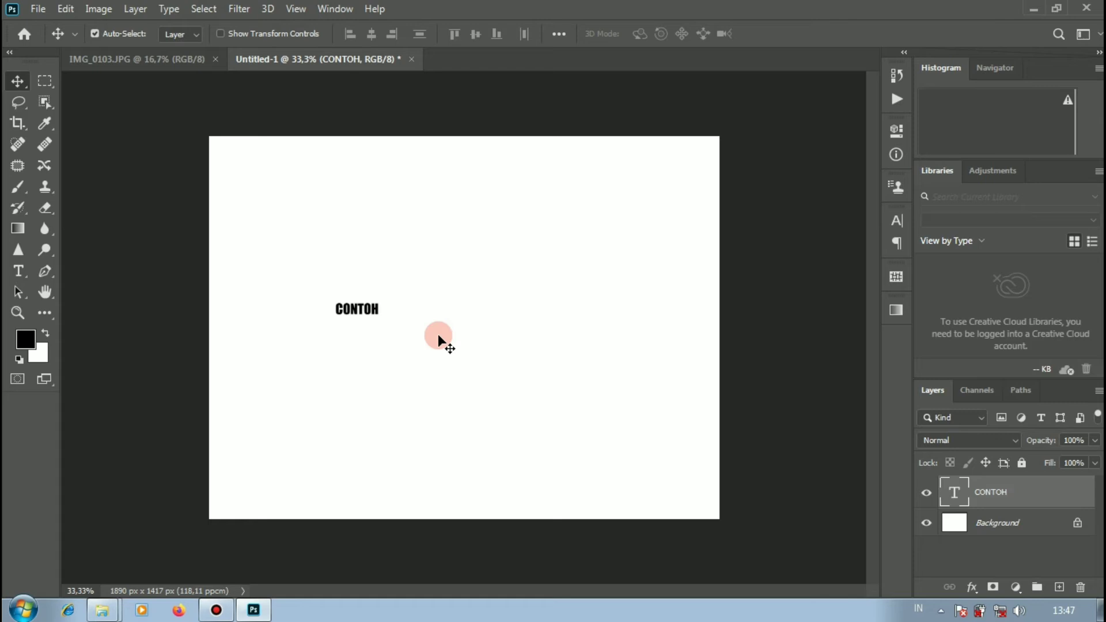
# - Scale the CONTOH text proportionally to about 484% with Free Transform, also trying and undoing a non-proportional stretch
pyautogui.press('ctrl')
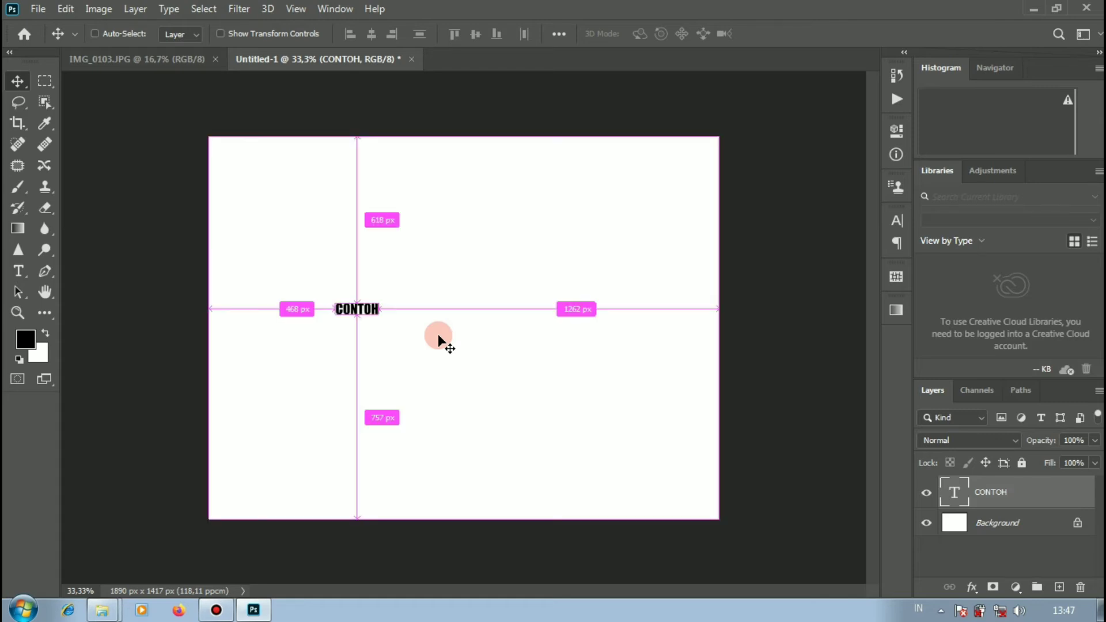
pyautogui.hotkey('ctrl', 't')
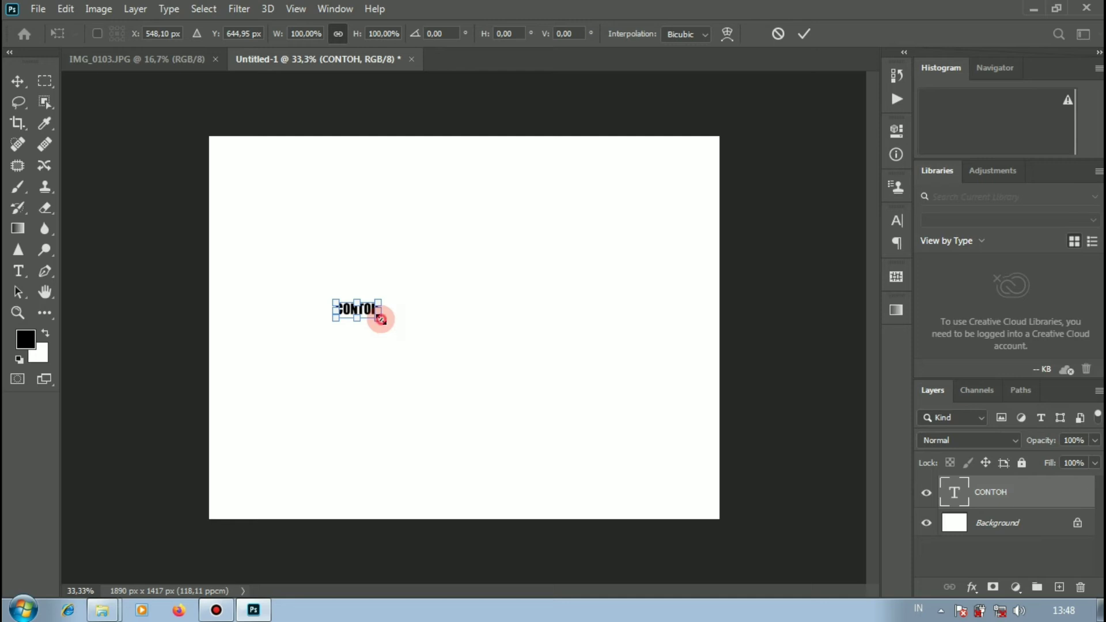
pyautogui.moveTo(379, 318); pyautogui.dragTo(538, 411)
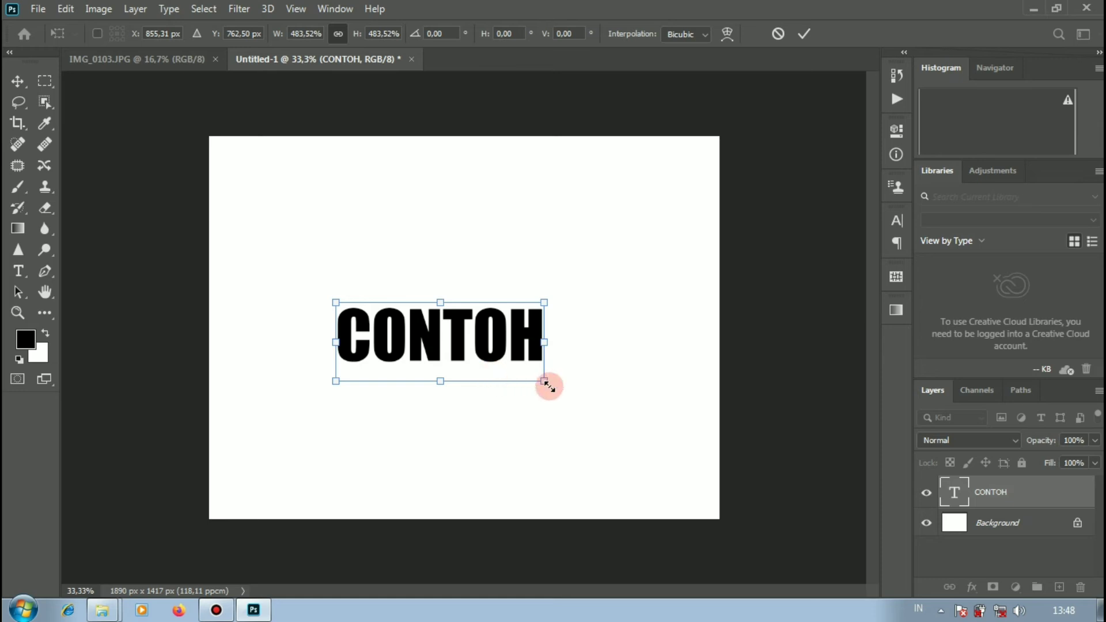
pyautogui.moveTo(549, 386)
pyautogui.mouseDown()
pyautogui.moveTo(445, 348)
pyautogui.moveTo(554, 394)
pyautogui.moveTo(570, 316)
pyautogui.moveTo(493, 326)
pyautogui.moveTo(513, 403)
pyautogui.moveTo(577, 405)
pyautogui.moveTo(545, 351)
pyautogui.moveTo(518, 395)
pyautogui.moveTo(497, 354)
pyautogui.moveTo(536, 387)
pyautogui.moveTo(516, 351)
pyautogui.moveTo(573, 396)
pyautogui.moveTo(555, 360)
pyautogui.moveTo(553, 388)
pyautogui.moveTo(568, 373)
pyautogui.moveTo(545, 376)
pyautogui.moveTo(578, 388)
pyautogui.moveTo(563, 340)
pyautogui.moveTo(529, 390)
pyautogui.moveTo(570, 398)
pyautogui.moveTo(568, 378)
pyautogui.mouseUp()
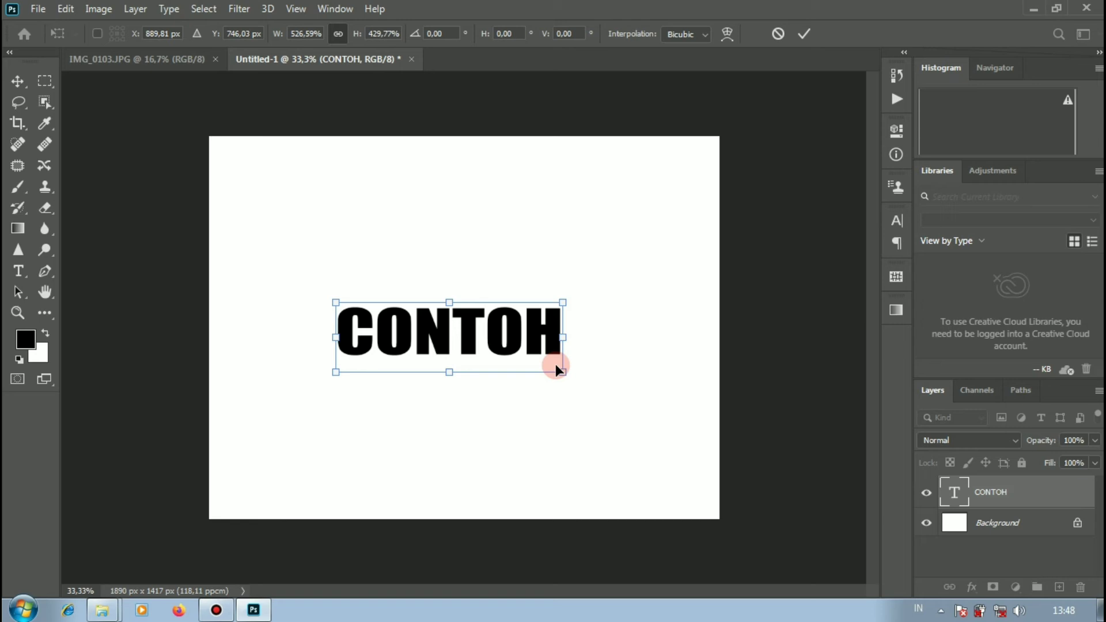
pyautogui.hotkey('ctrl', 'z')
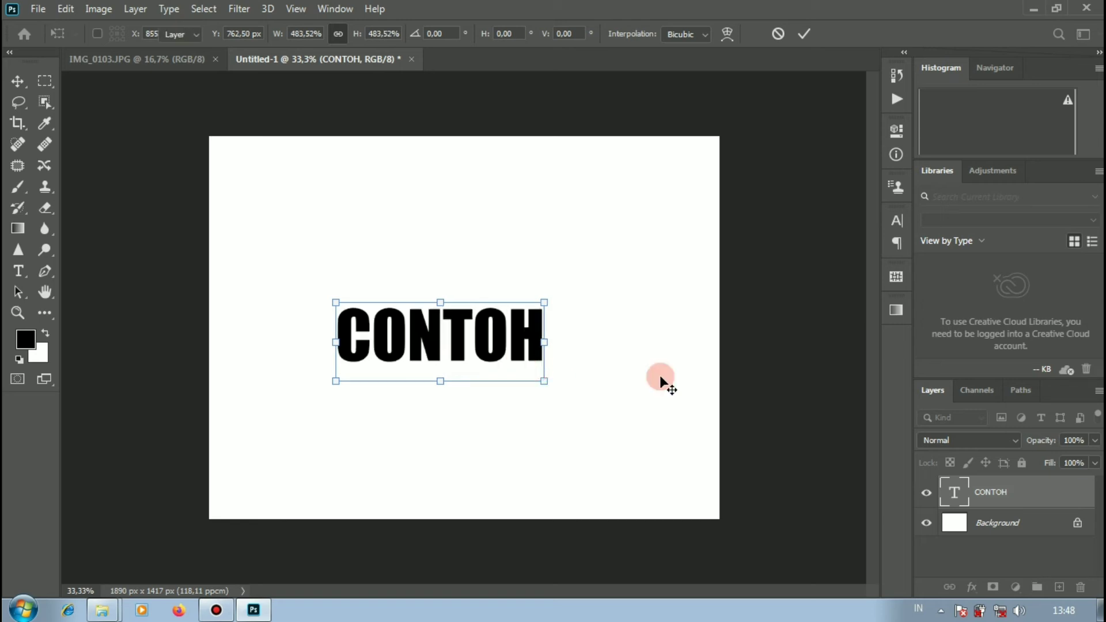
pyautogui.press('Return')
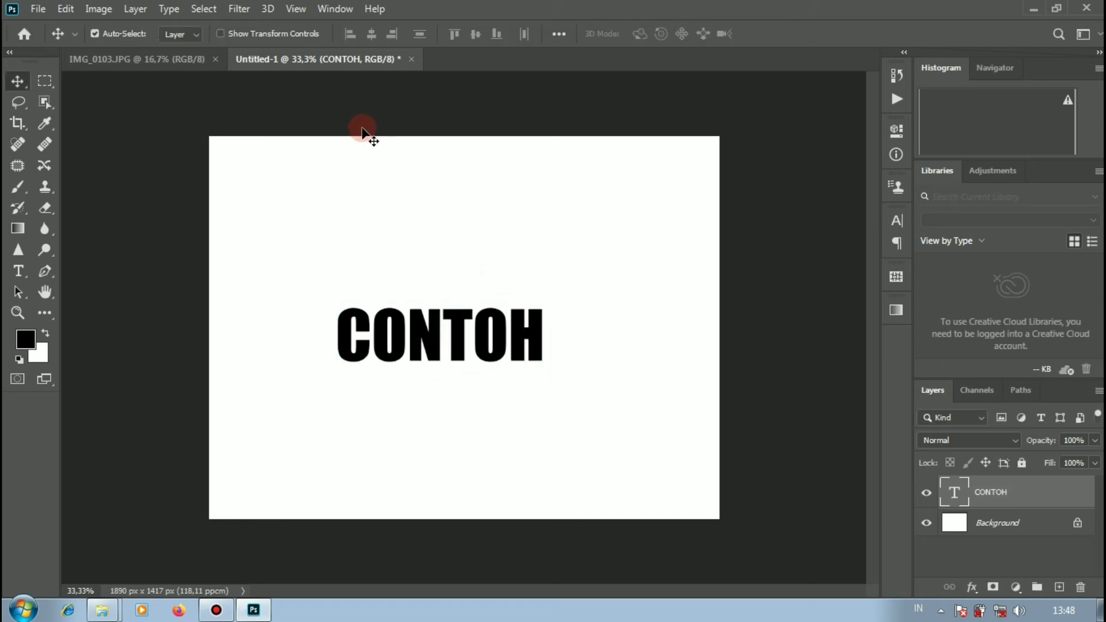
# - Display the gradient presets, look through the Blues group and leave only the Purples group expanded
pyautogui.click(336, 10)
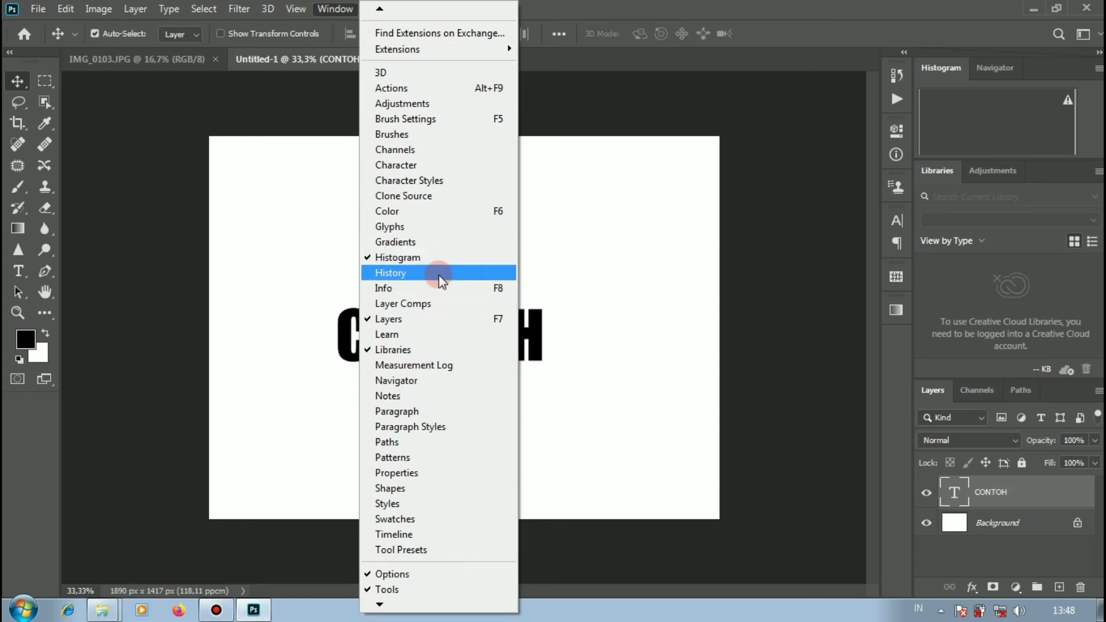
pyautogui.click(435, 242)
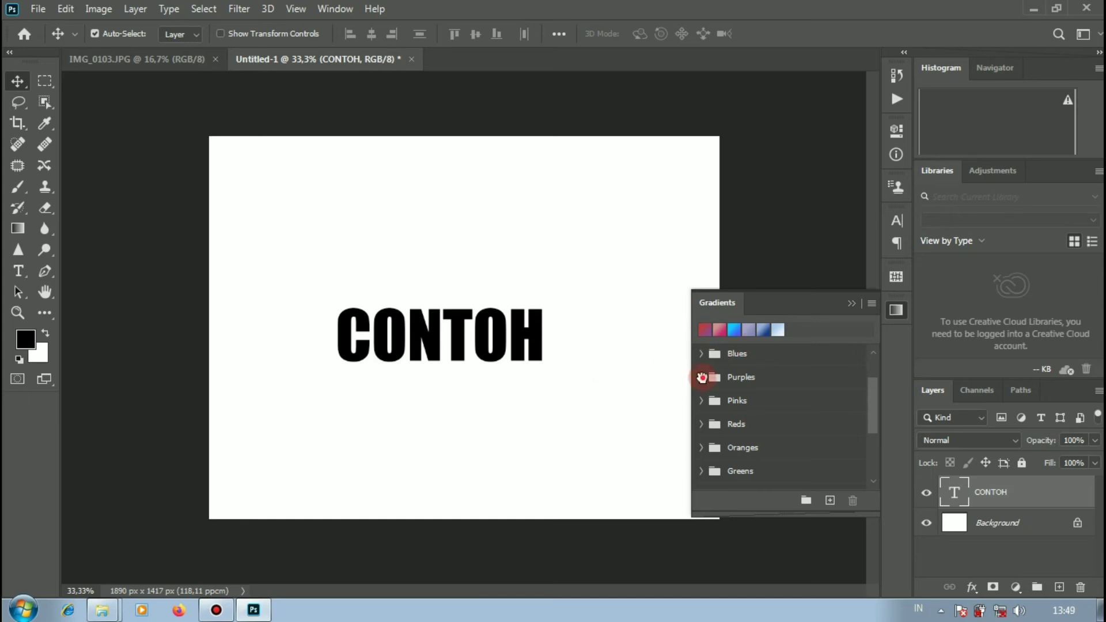
pyautogui.click(702, 378)
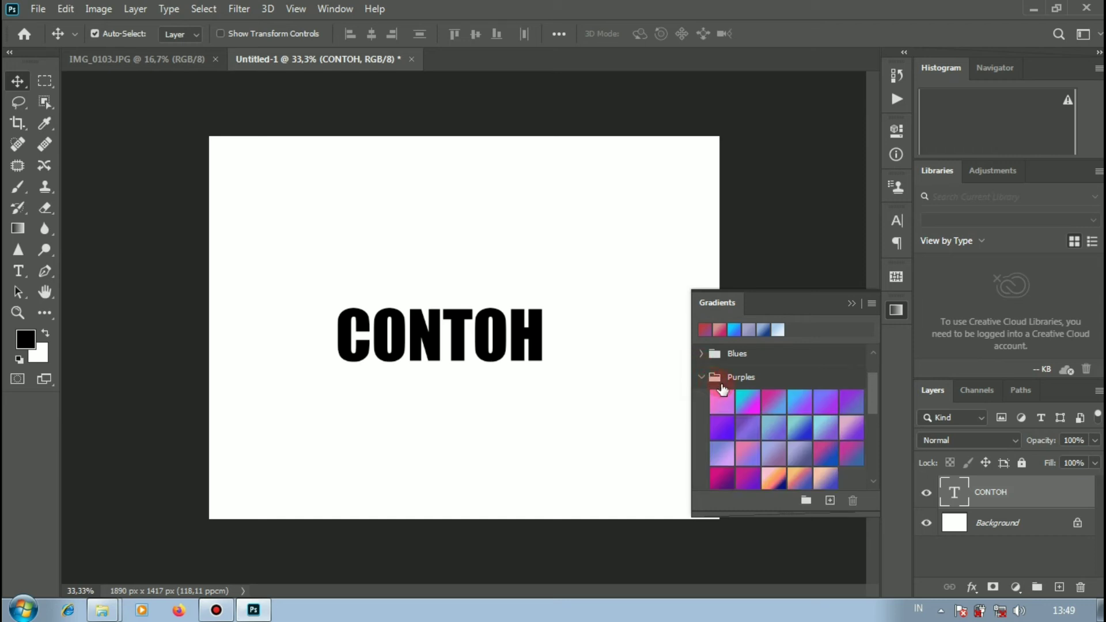
pyautogui.click(701, 353)
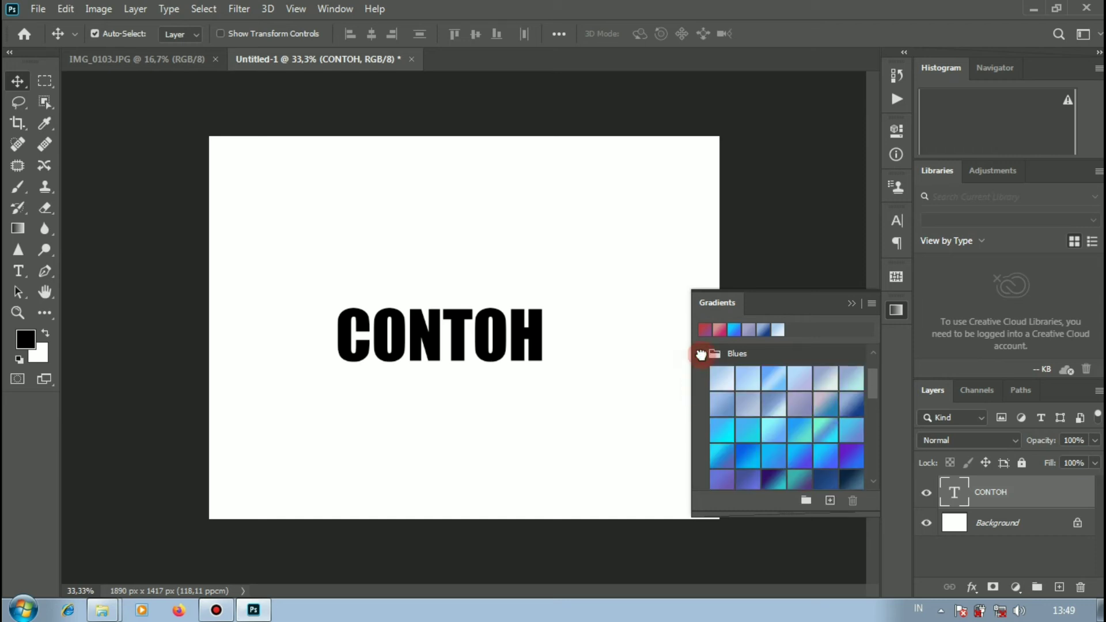
pyautogui.click(701, 354)
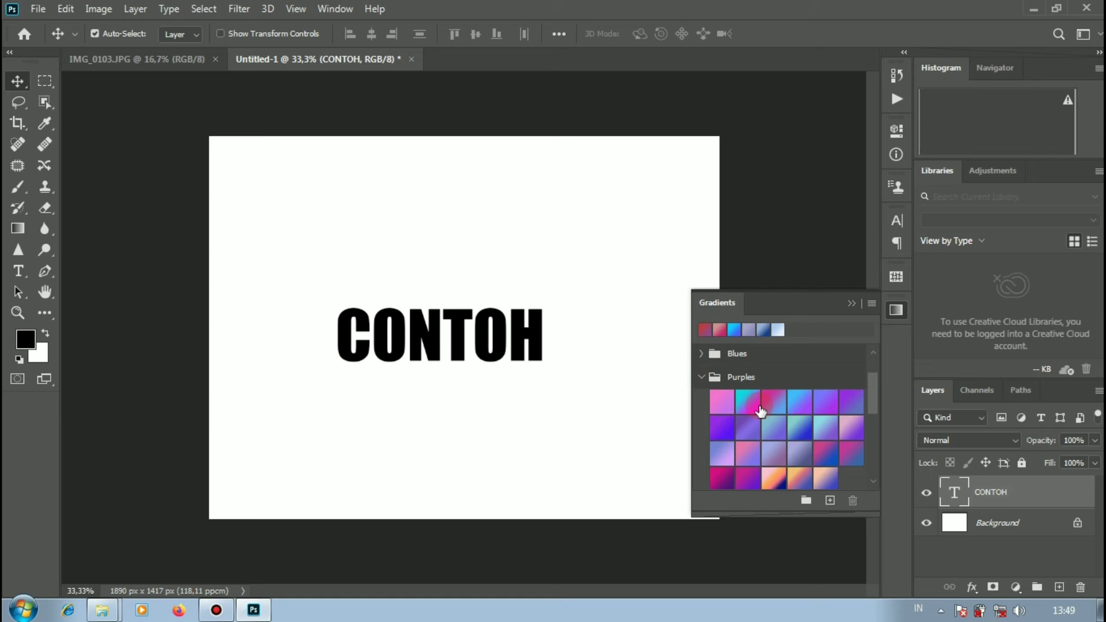
# - Try the second to fifth Purples gradient presets on the CONTOH text layer and collapse that preset group
pyautogui.click(751, 403)
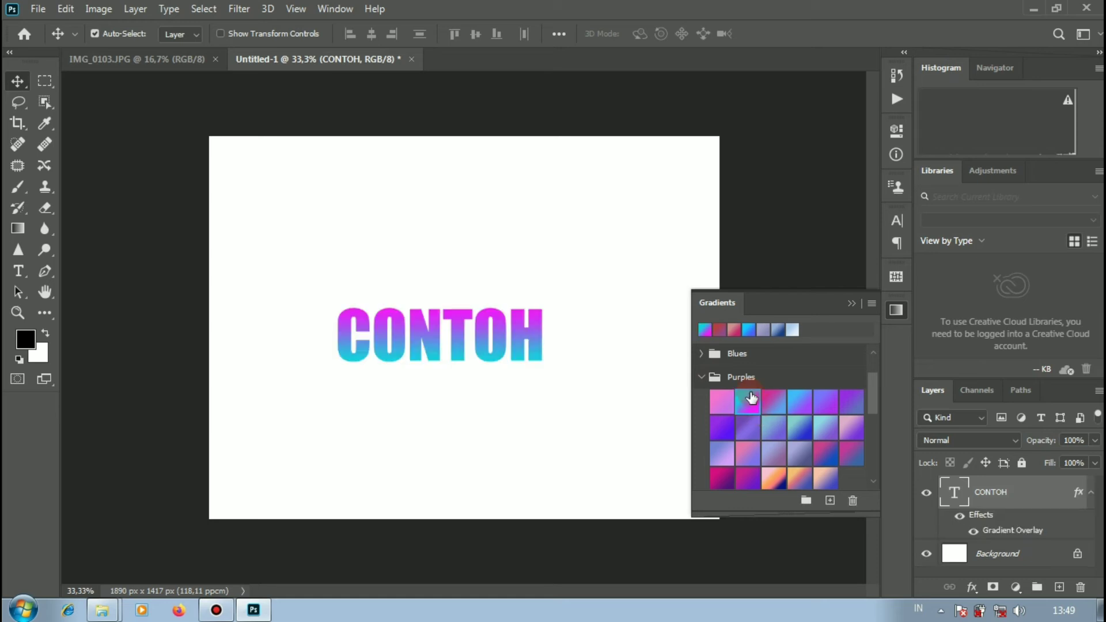
pyautogui.click(777, 403)
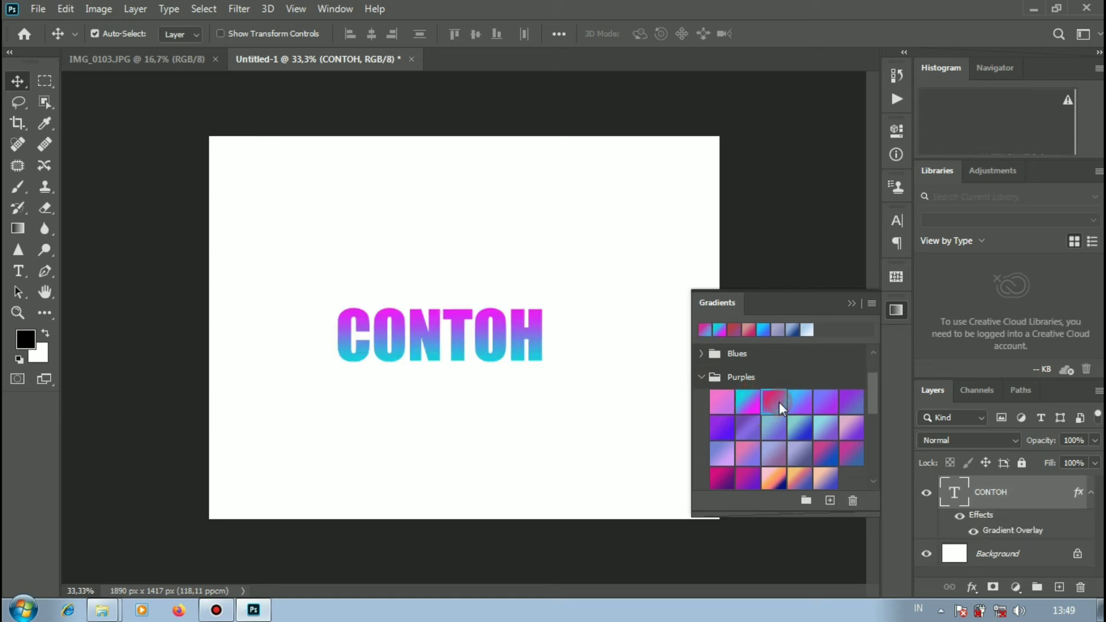
pyautogui.click(800, 402)
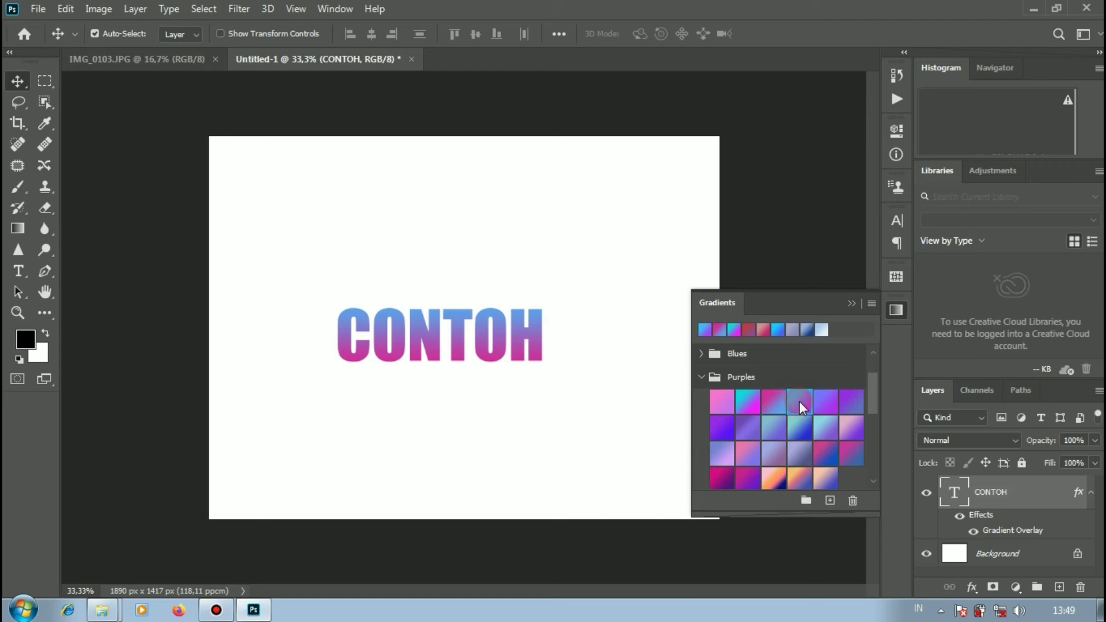
pyautogui.click(829, 407)
pyautogui.click(713, 377)
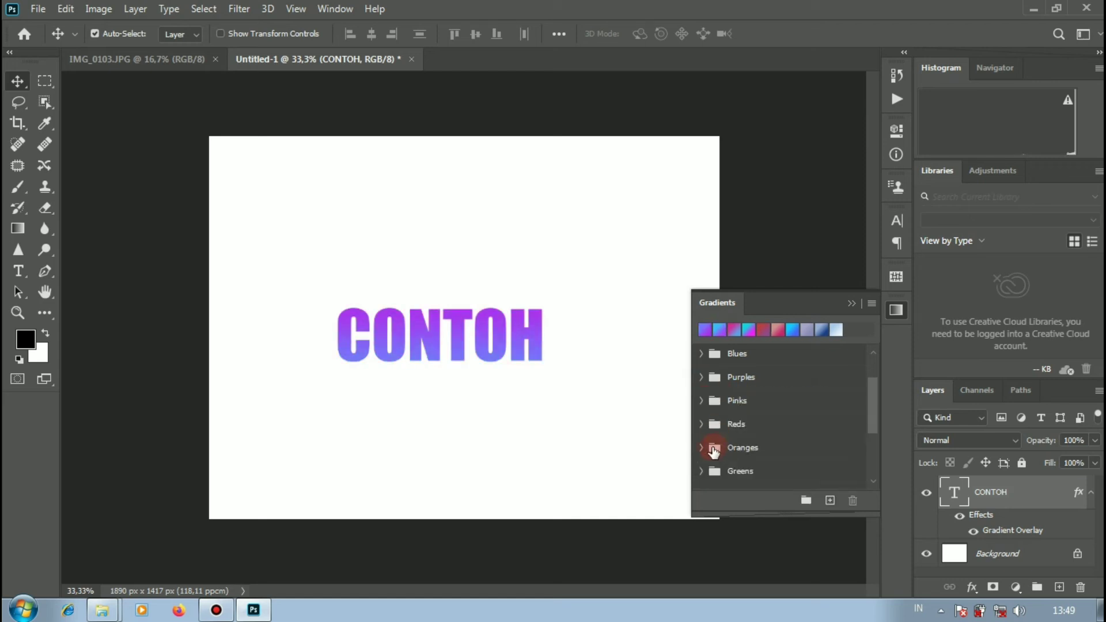
# - Apply the Orange_02 preset from the Oranges group to the CONTOH text, dismissing the gradient naming dialog without renaming
pyautogui.click(707, 449)
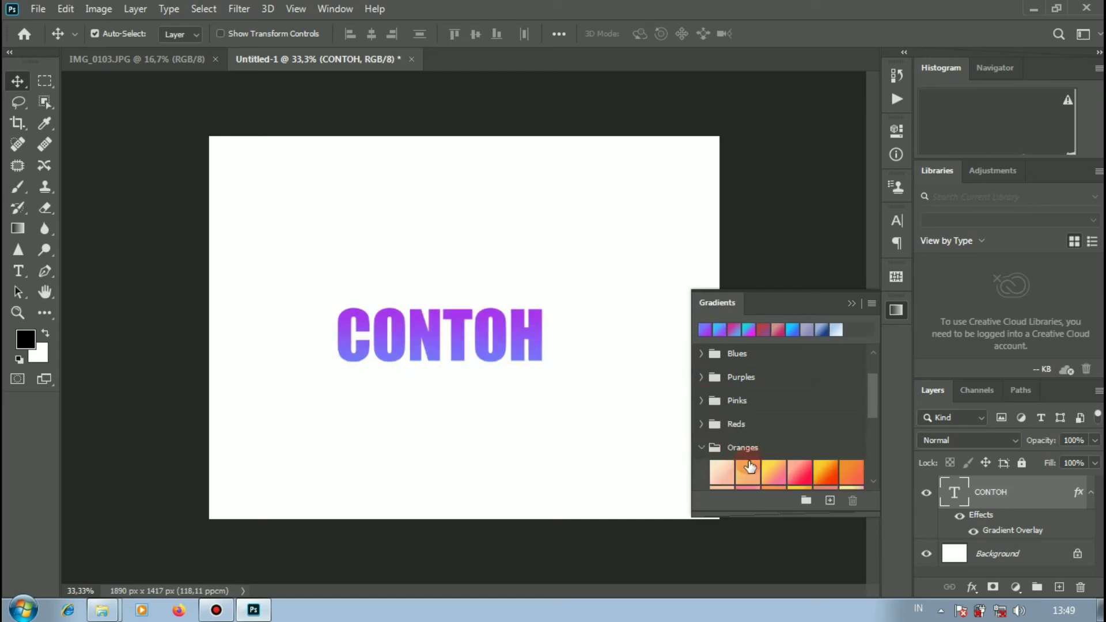
pyautogui.scroll(-3, 749, 468)
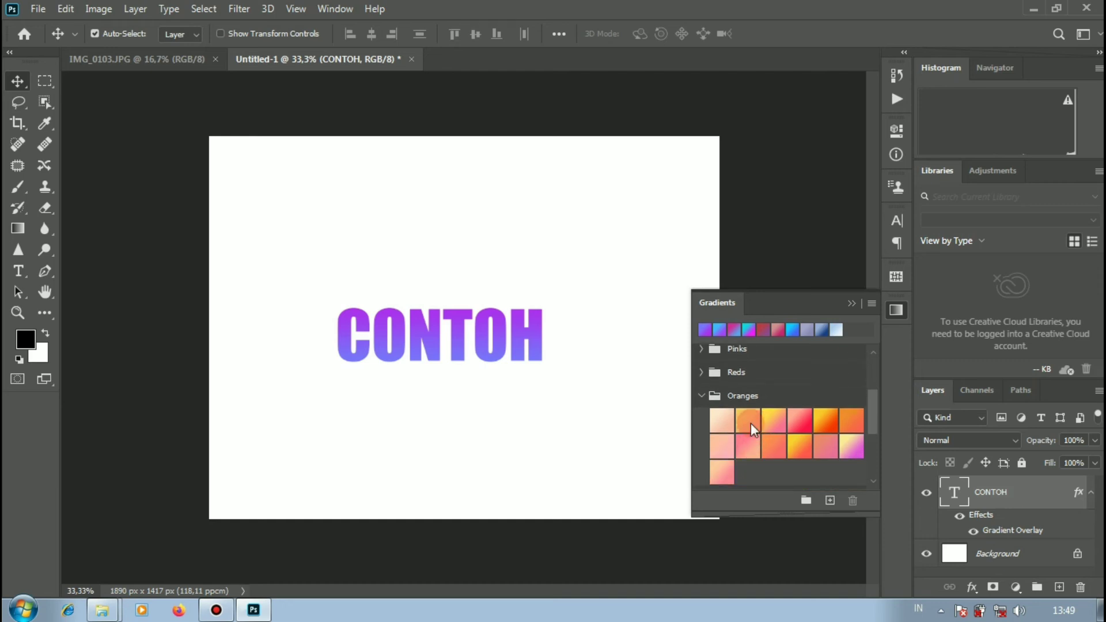
pyautogui.click(752, 423)
pyautogui.doubleClick(748, 424)
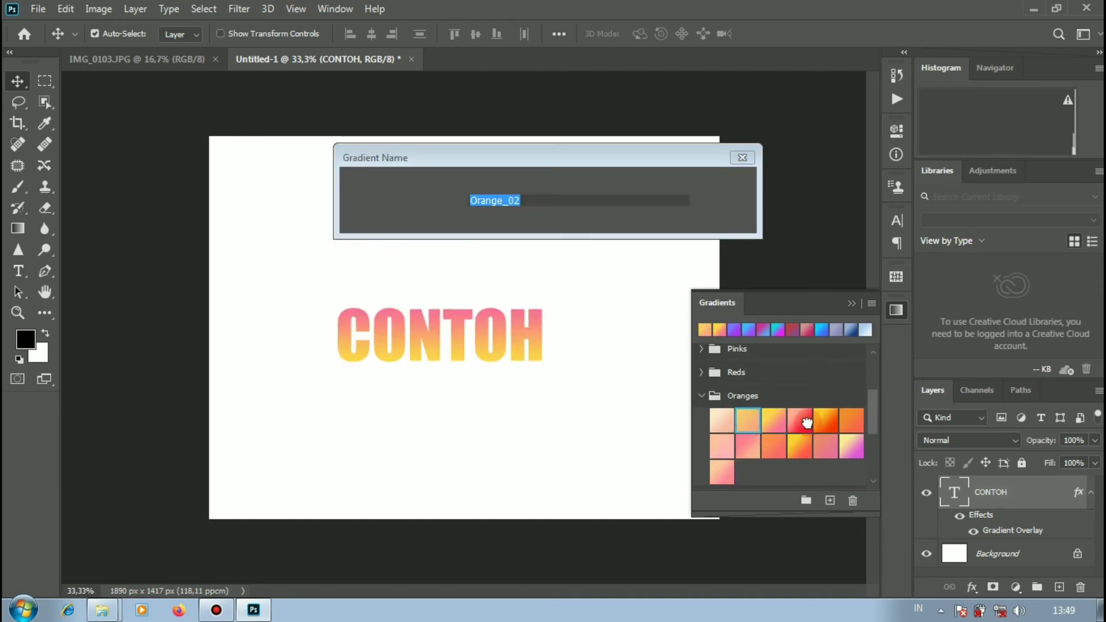
pyautogui.click(743, 156)
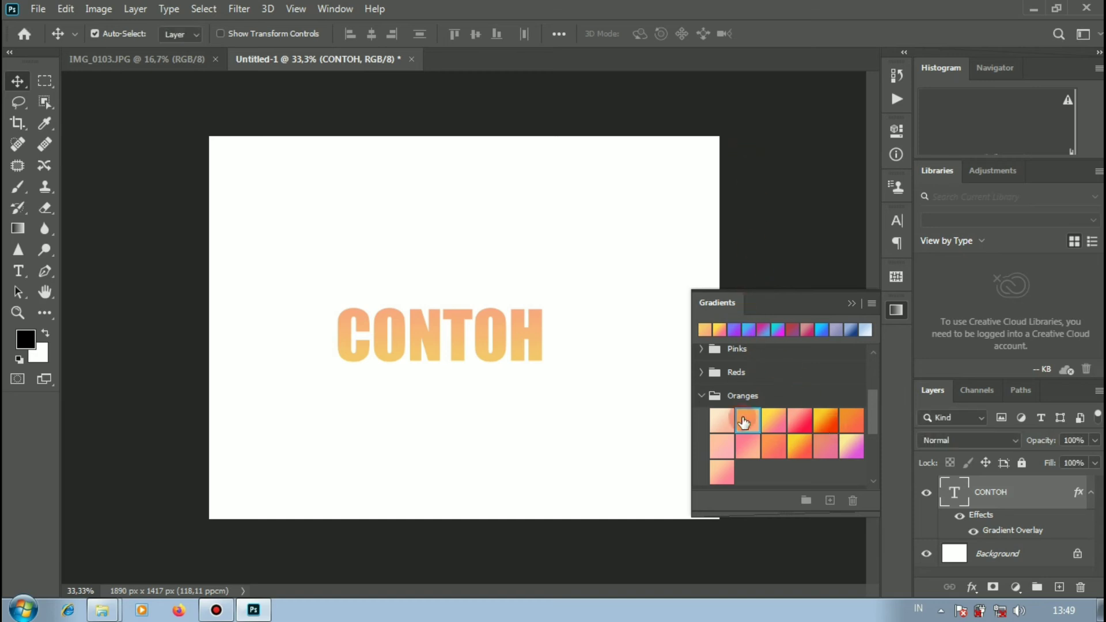
# - Put away the gradient presets and undo all gradients applied to the CONTOH text, restoring its plain black fill
pyautogui.click(701, 396)
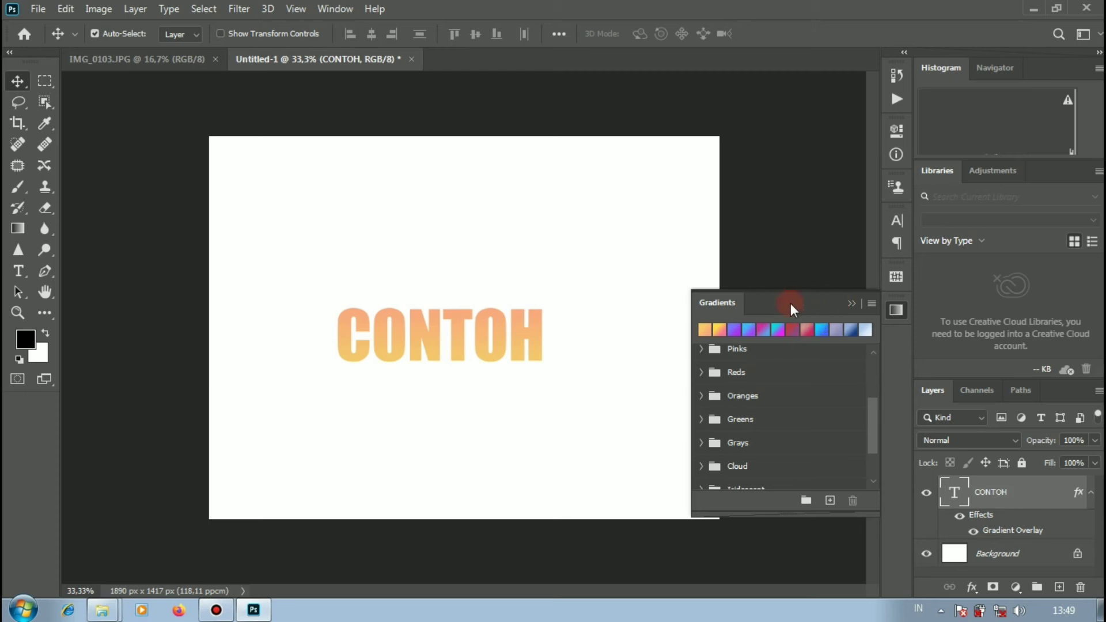
pyautogui.click(851, 304)
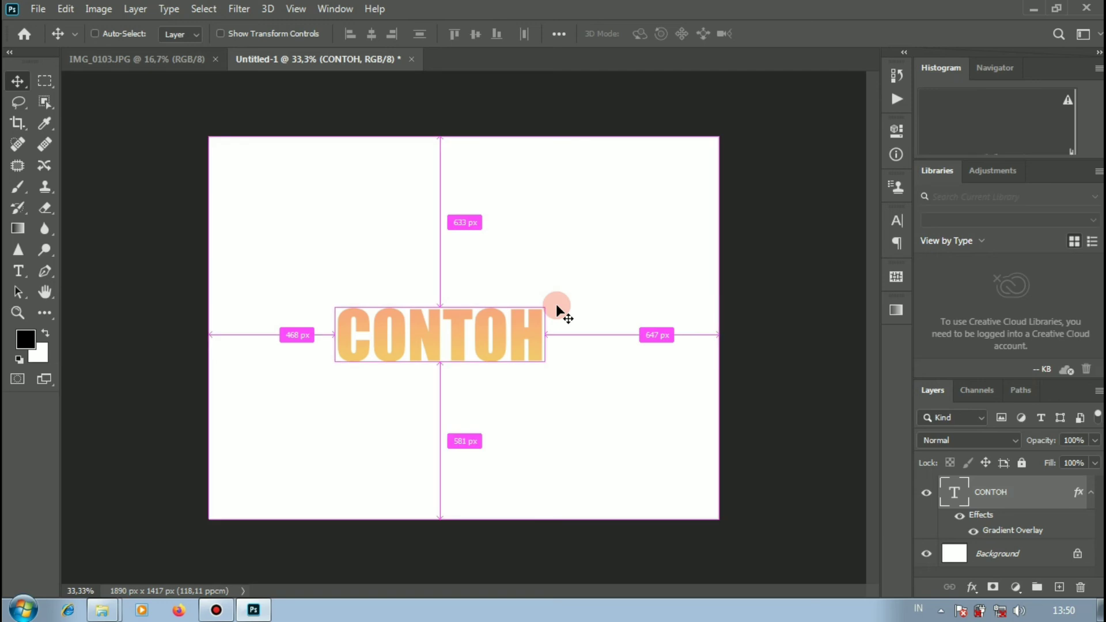
pyautogui.hotkey('ctrl', 'z')
pyautogui.hotkey('ctrl', 'z')
pyautogui.hotkey('ctrl', 'z')
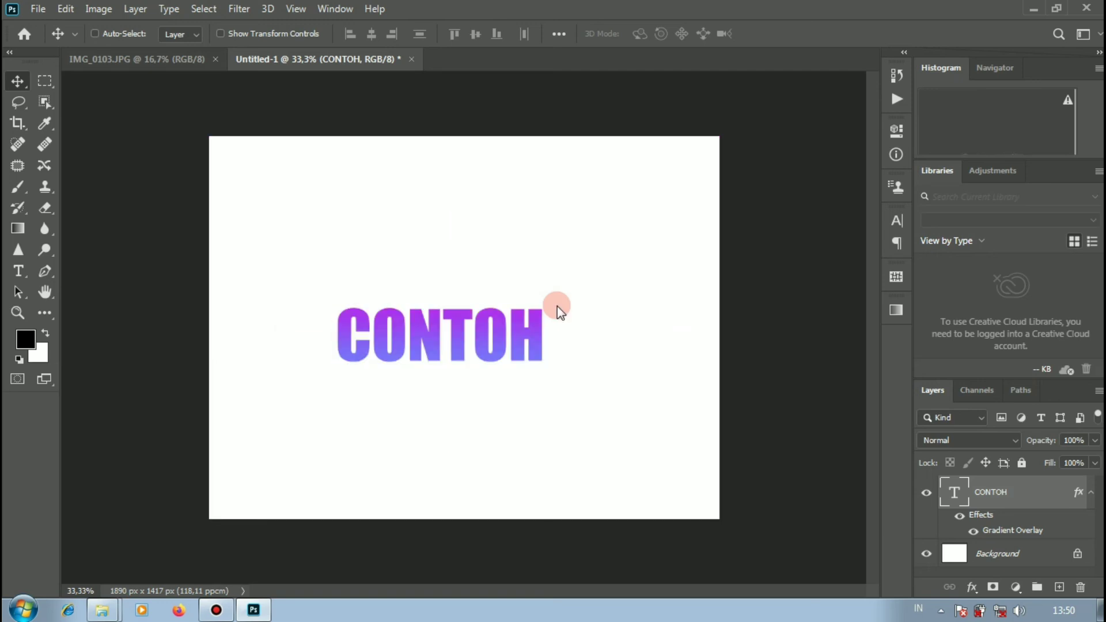
pyautogui.hotkey('ctrl', 'z')
pyautogui.hotkey('ctrl', 'z')
pyautogui.hotkey('ctrl', 'z')
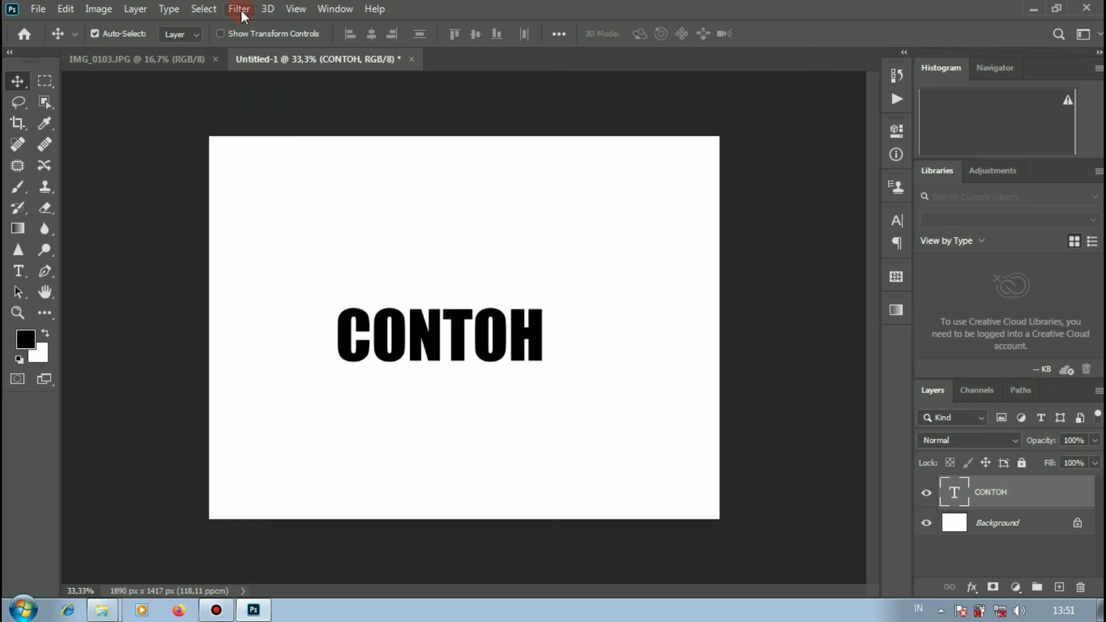
# - Display the layer style presets, look into the Basics group and leave only the Natural group expanded
pyautogui.click(330, 8)
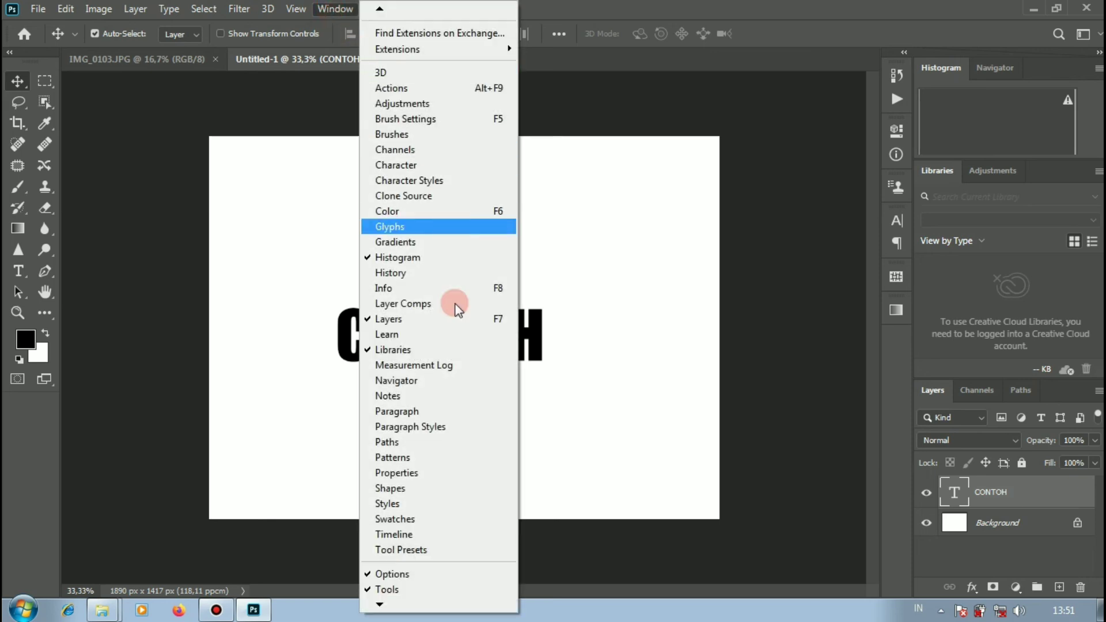
pyautogui.click(427, 505)
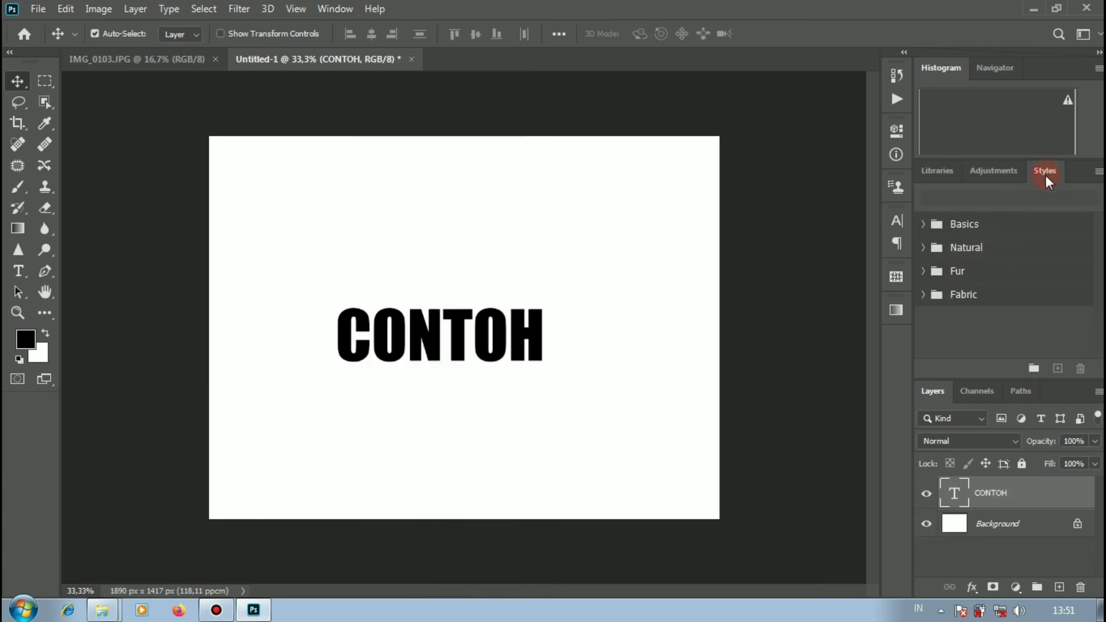
pyautogui.click(924, 225)
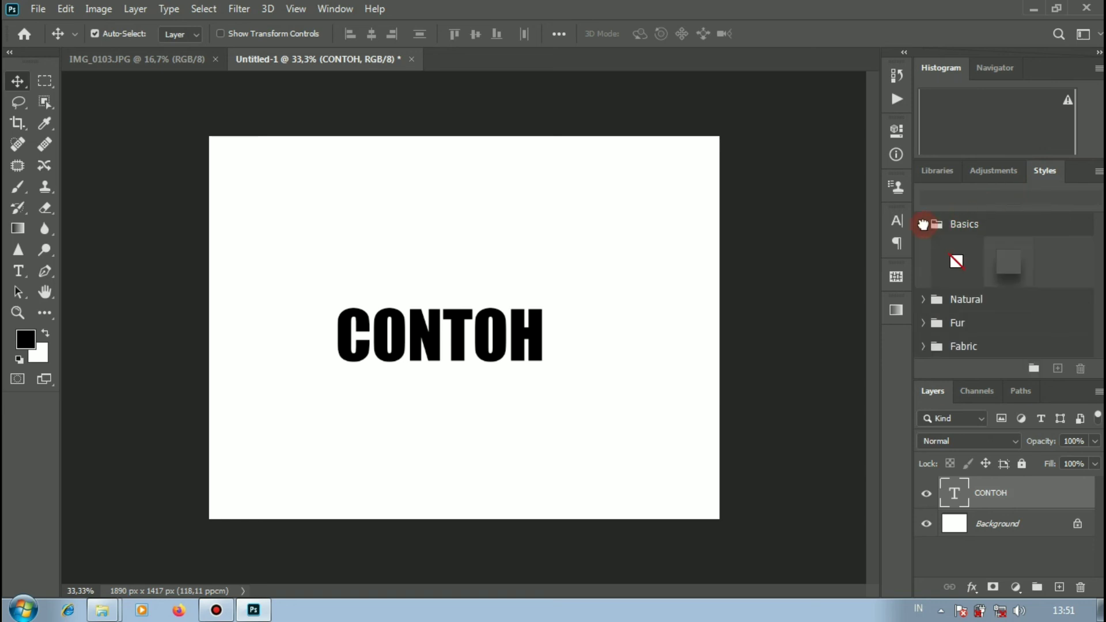
pyautogui.click(924, 226)
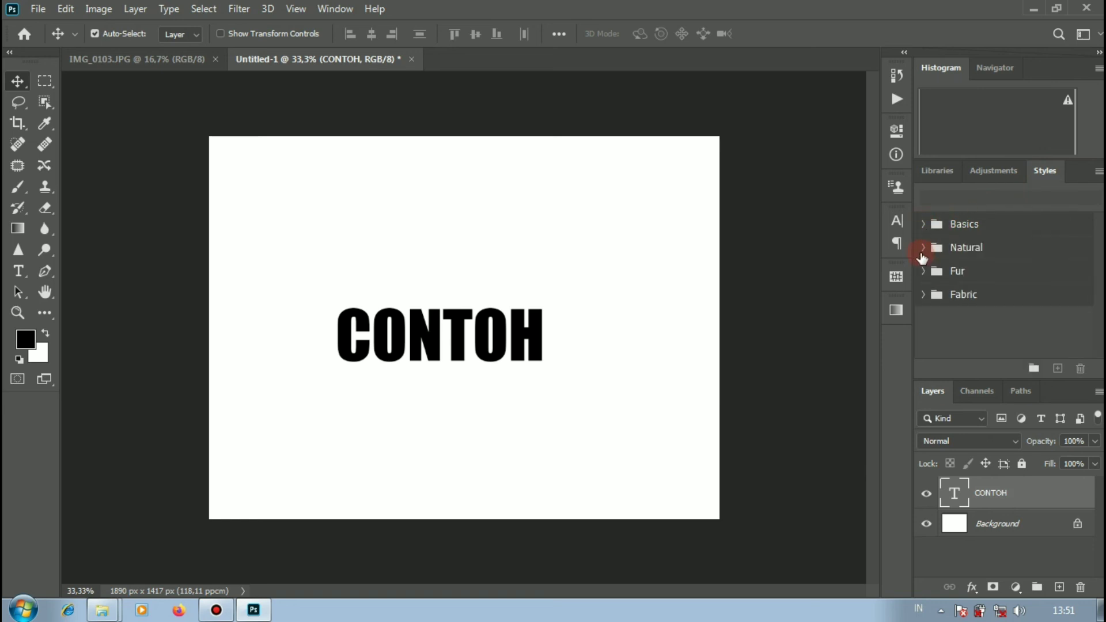
pyautogui.click(921, 246)
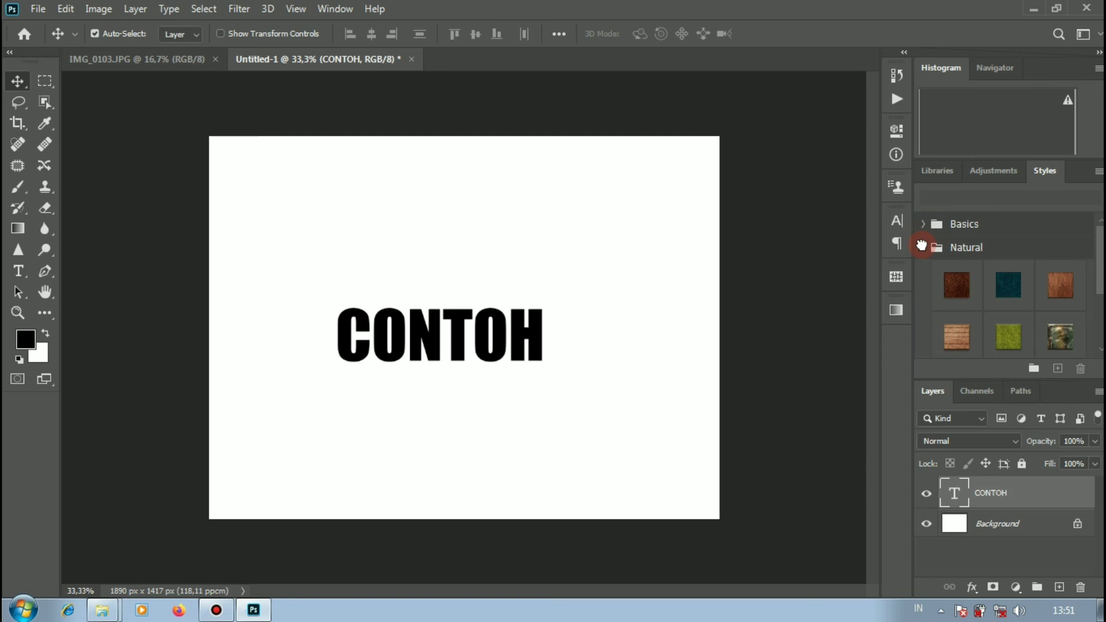
# - Try the first four Natural style presets on the CONTOH text layer, ending with the light wood plank style
pyautogui.click(957, 284)
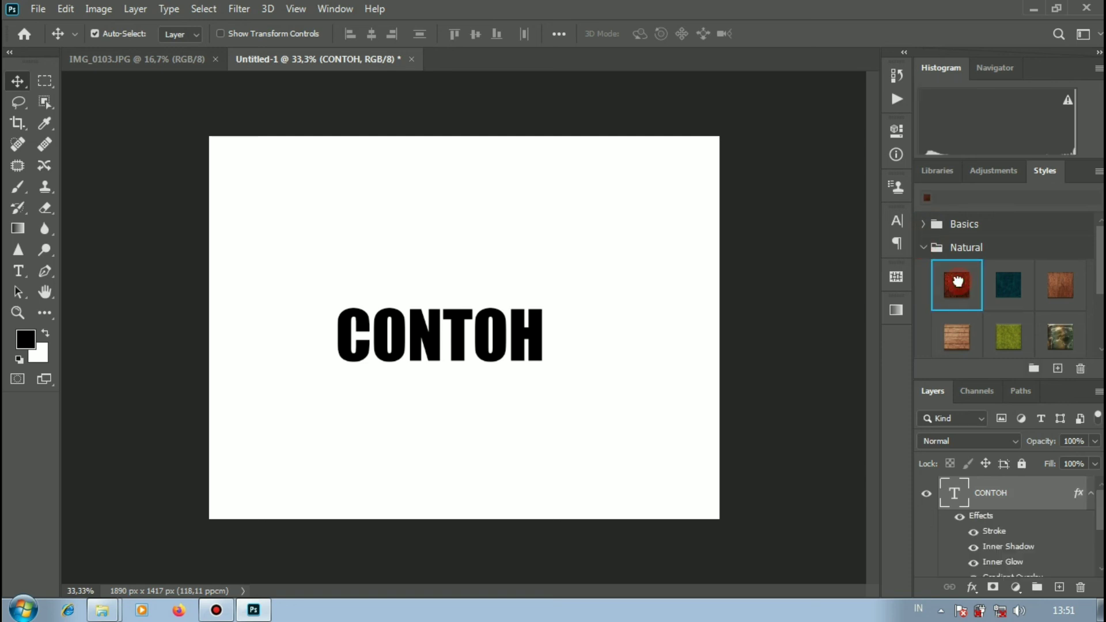
pyautogui.click(1005, 282)
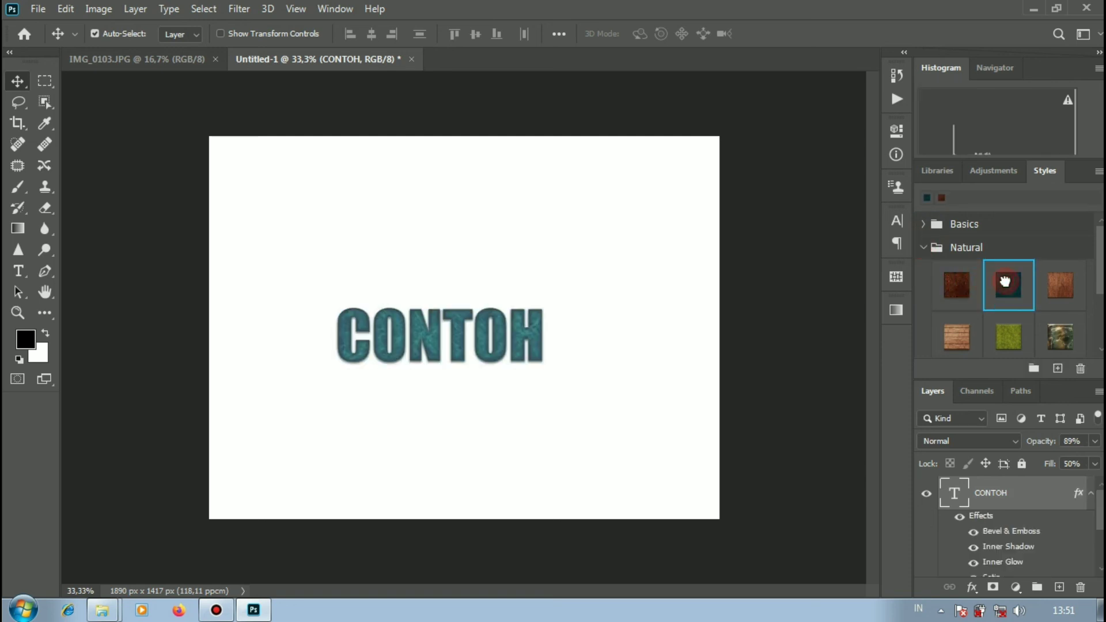
pyautogui.click(1060, 285)
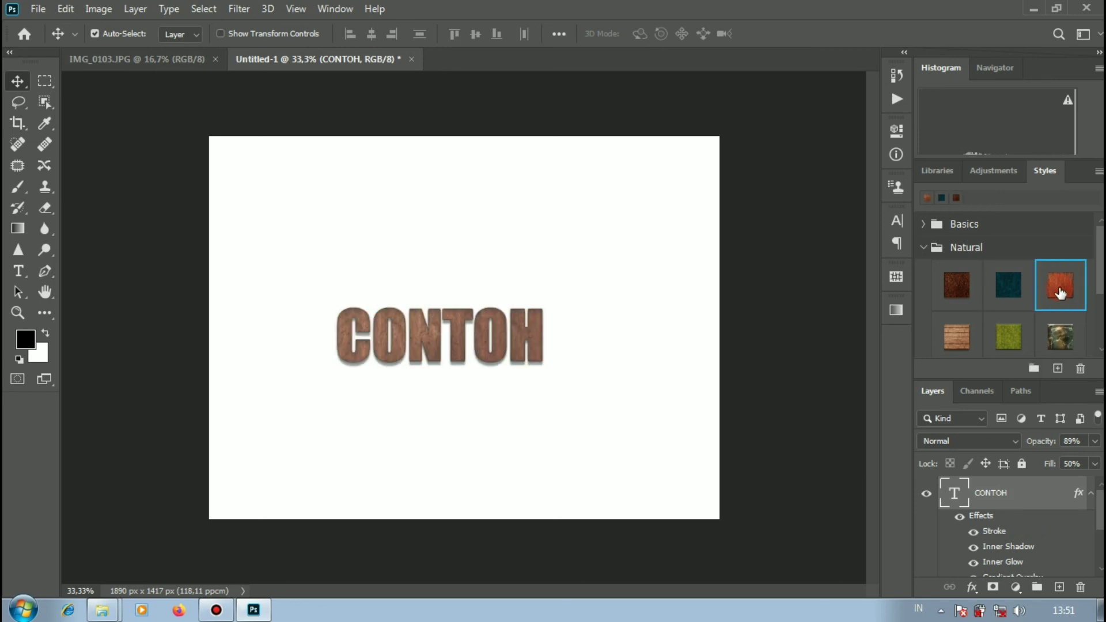
pyautogui.click(959, 343)
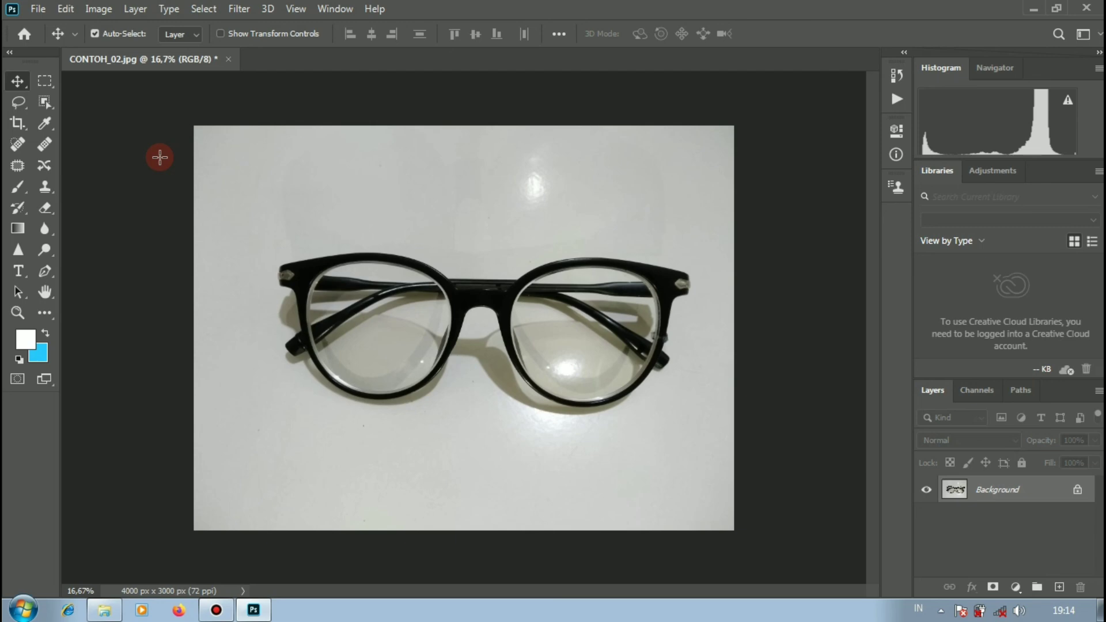
# - Select the eyeglasses in CONTOH_02.jpg with a rectangular marquee and remove them using Content-Aware Fill with output to a new layer
pyautogui.press('m')
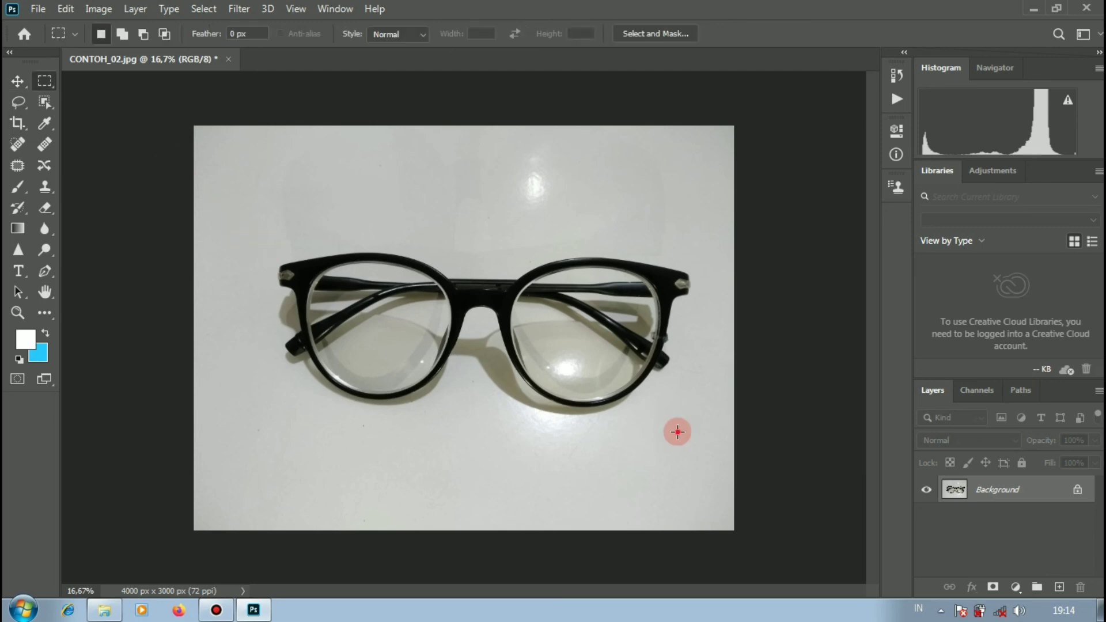
pyautogui.moveTo(677, 432); pyautogui.dragTo(695, 419)
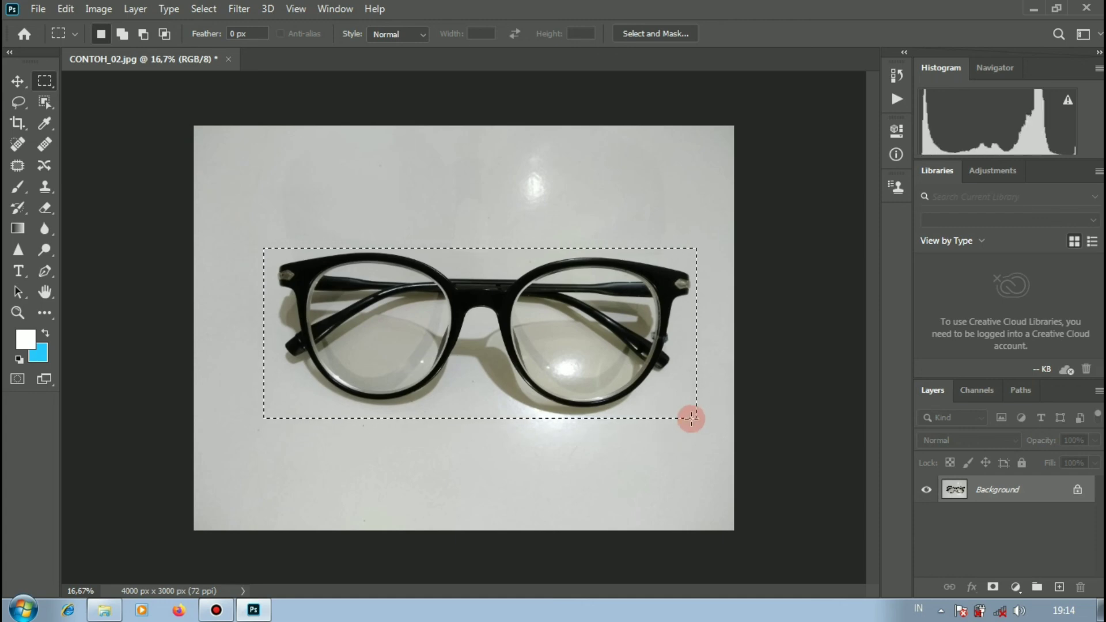
pyautogui.click(68, 8)
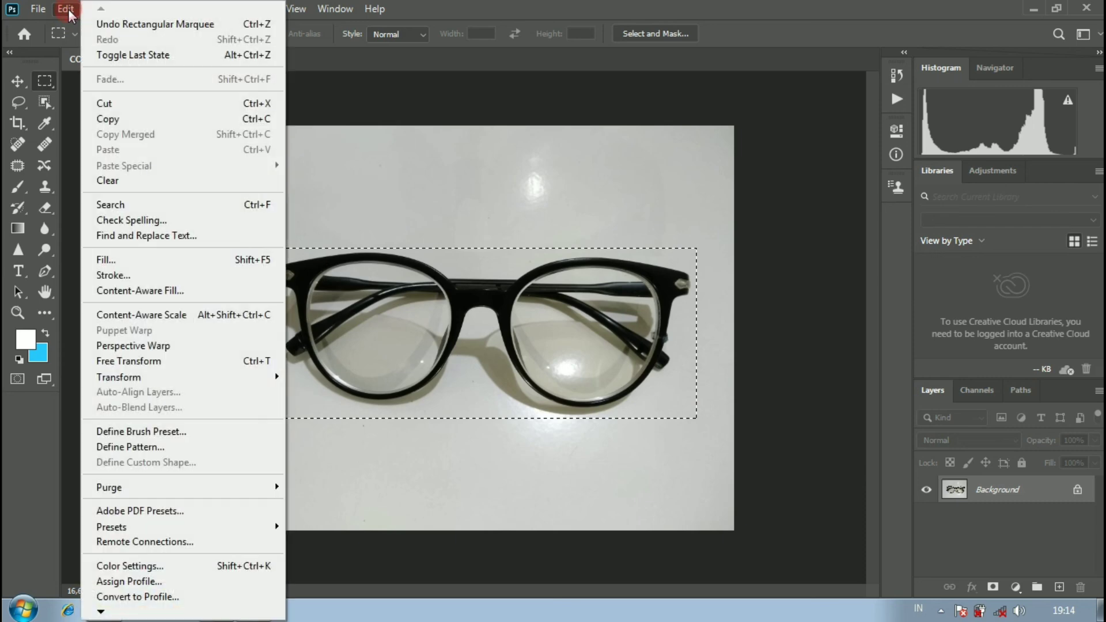
pyautogui.click(221, 295)
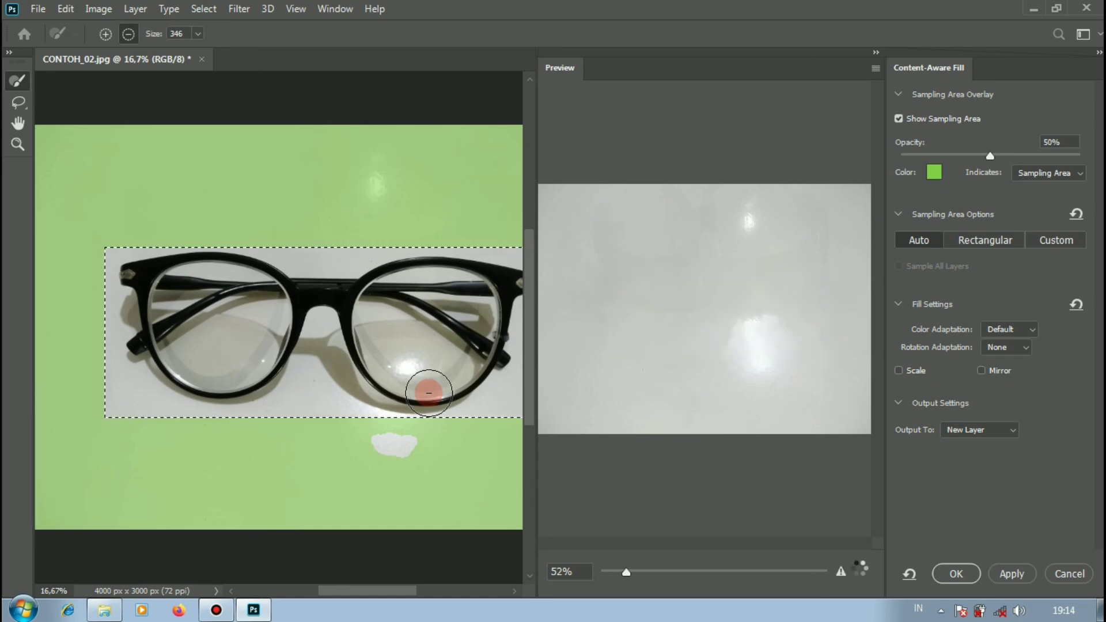
pyautogui.click(956, 572)
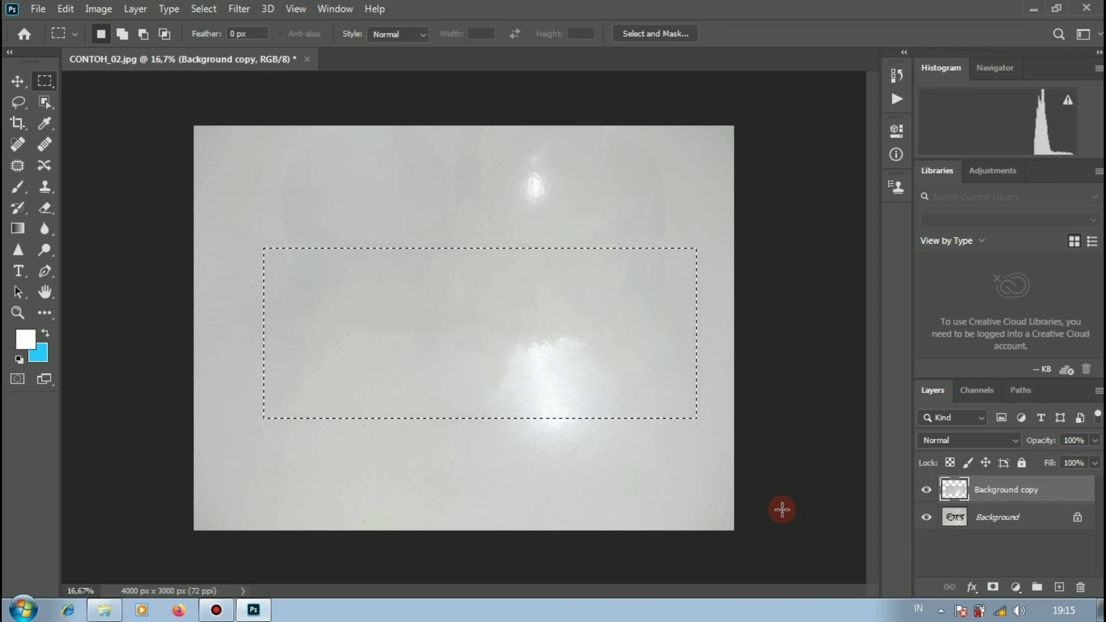
# - Hide and show the Background copy layer to compare the photo before and after the fill
pyautogui.click(927, 491)
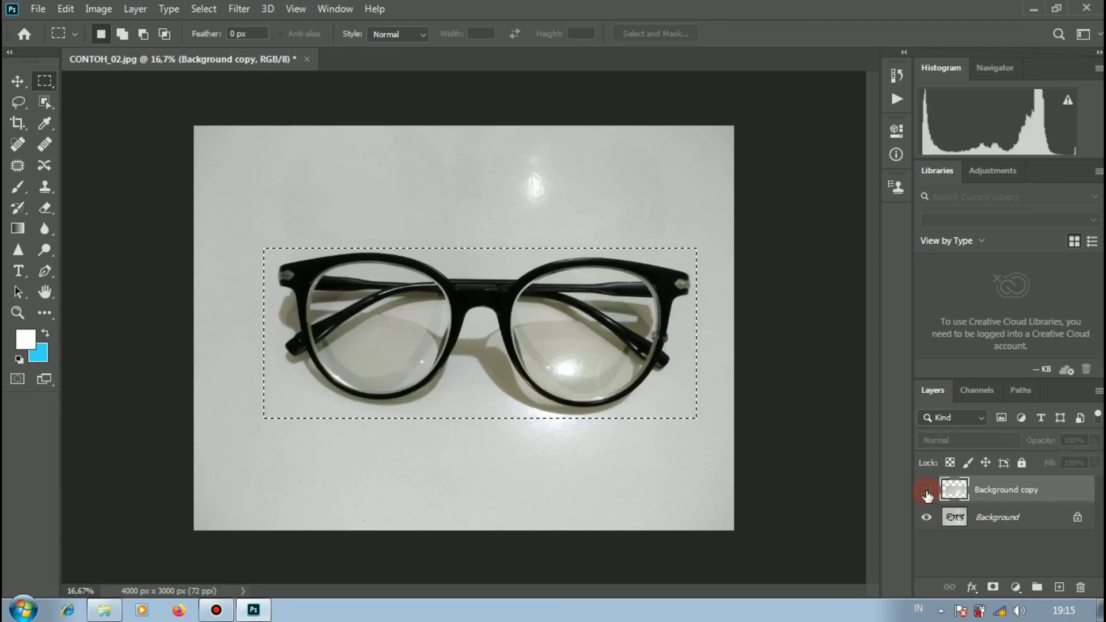
pyautogui.click(928, 491)
pyautogui.click(536, 381)
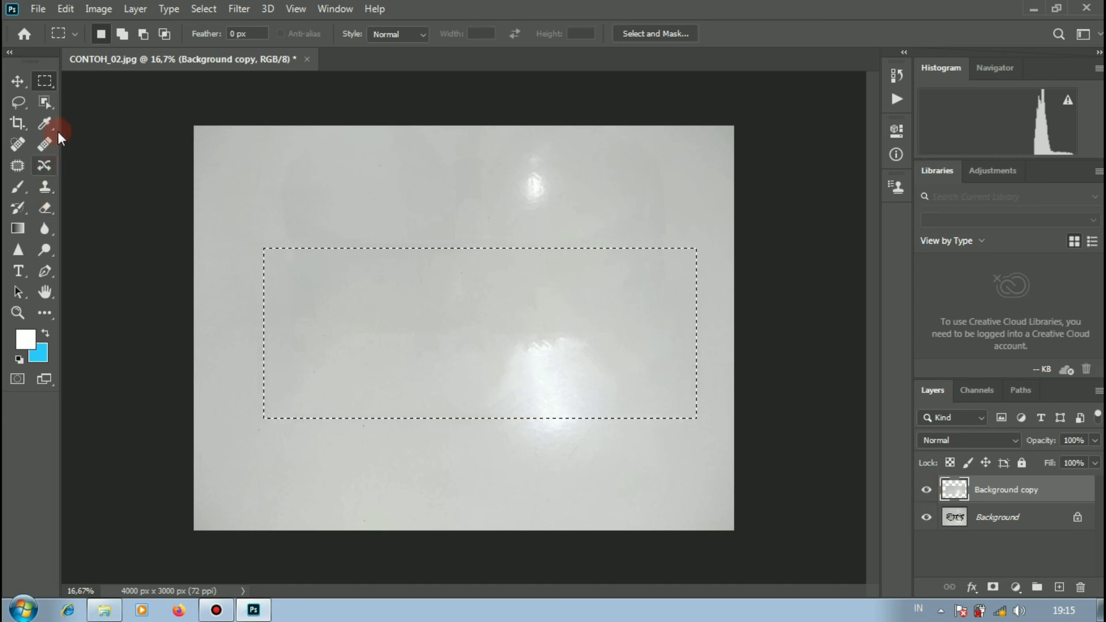
# - Clear the marquee selection and deselect the Background copy layer with the Move tool
pyautogui.click(109, 121)
pyautogui.click(19, 83)
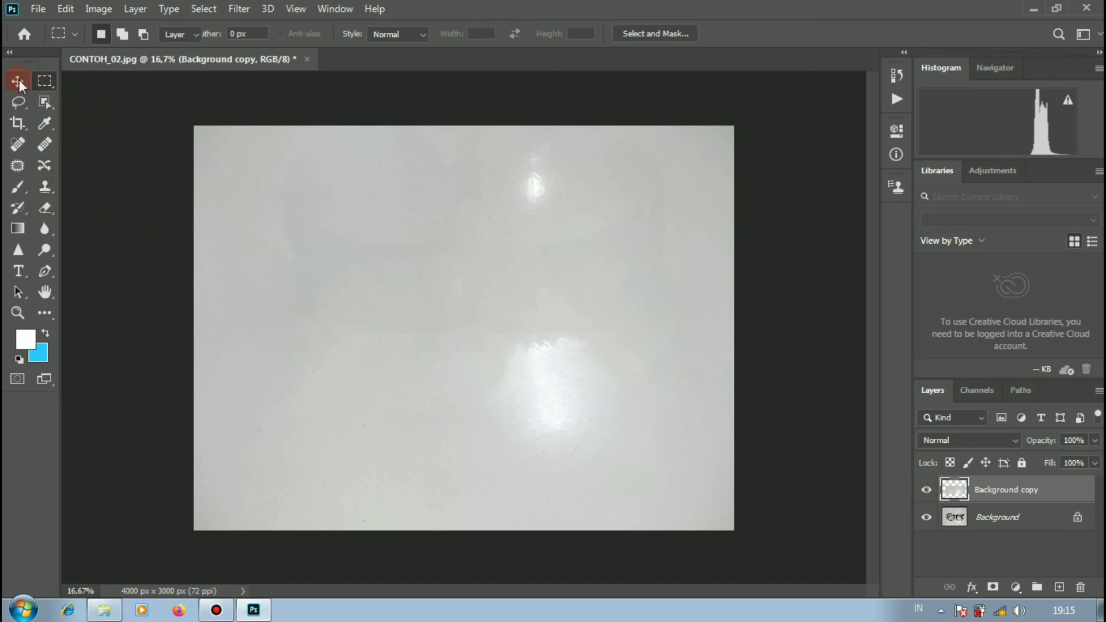
pyautogui.click(15, 79)
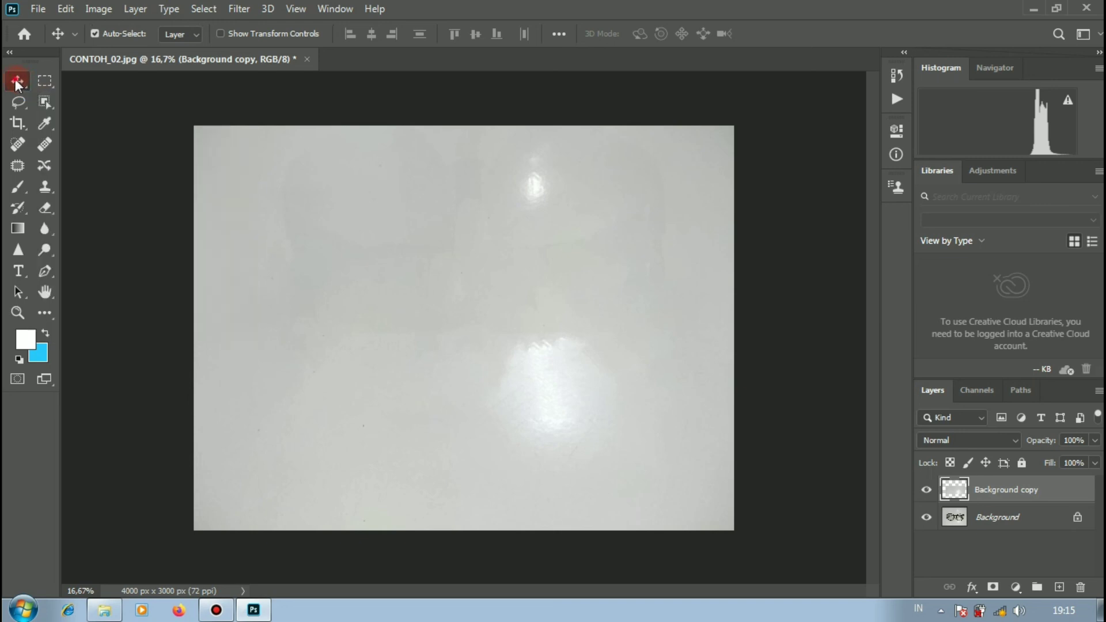
pyautogui.click(313, 101)
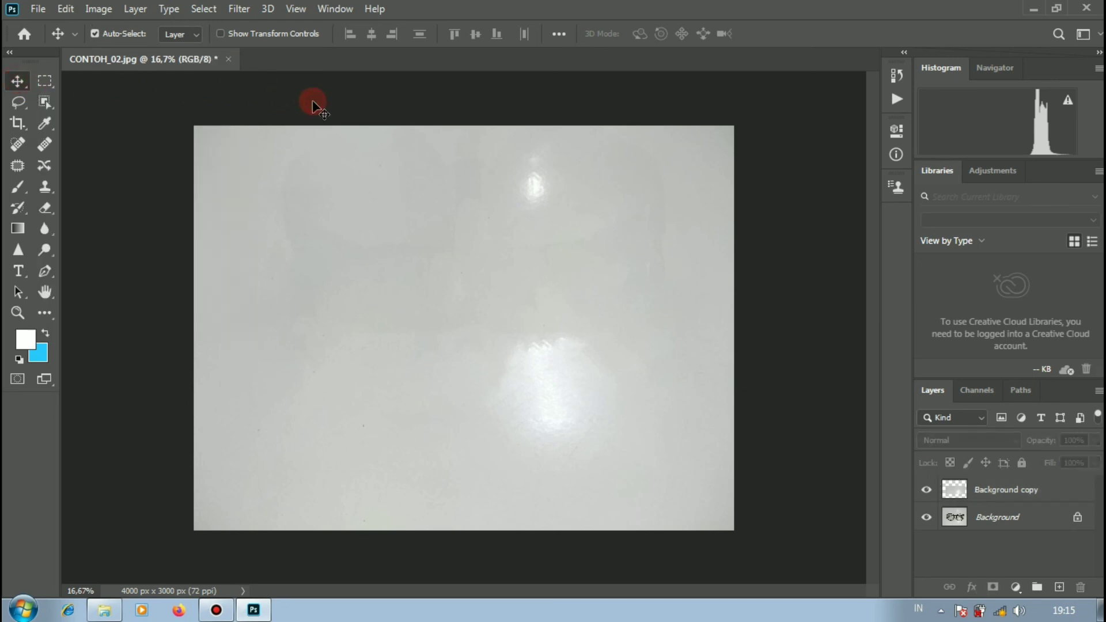